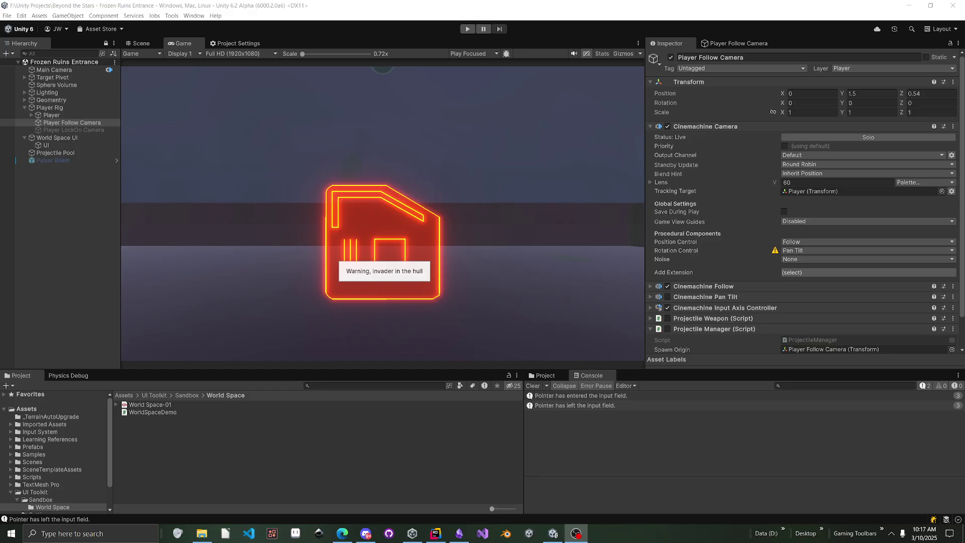
# - Switch to the browser, maximize it and view the Unity 6000.2.0a6 release notes on world-space UI Toolkit input
pyautogui.hotkey('alt', 'Tab')
pyautogui.moveTo(667, 96); pyautogui.dragTo(701, 101)
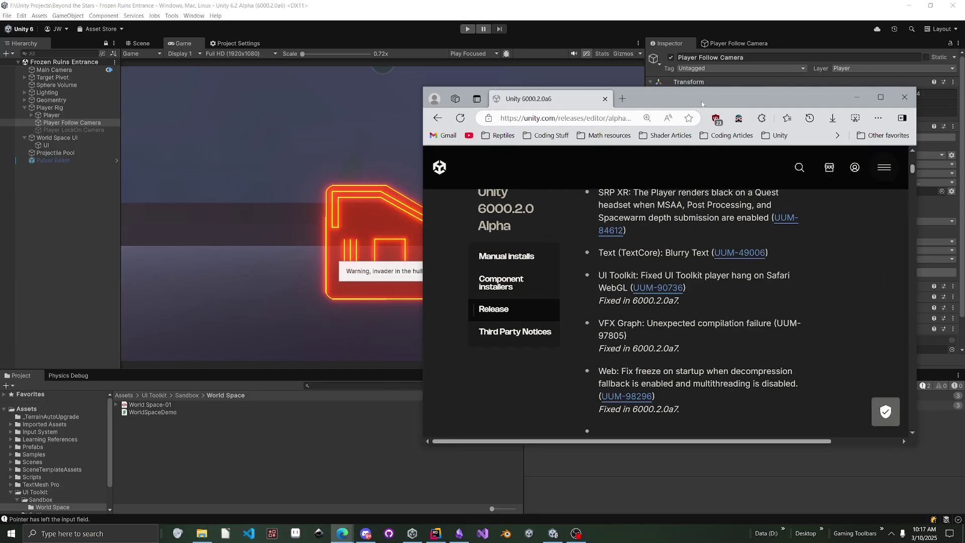
pyautogui.doubleClick(701, 101)
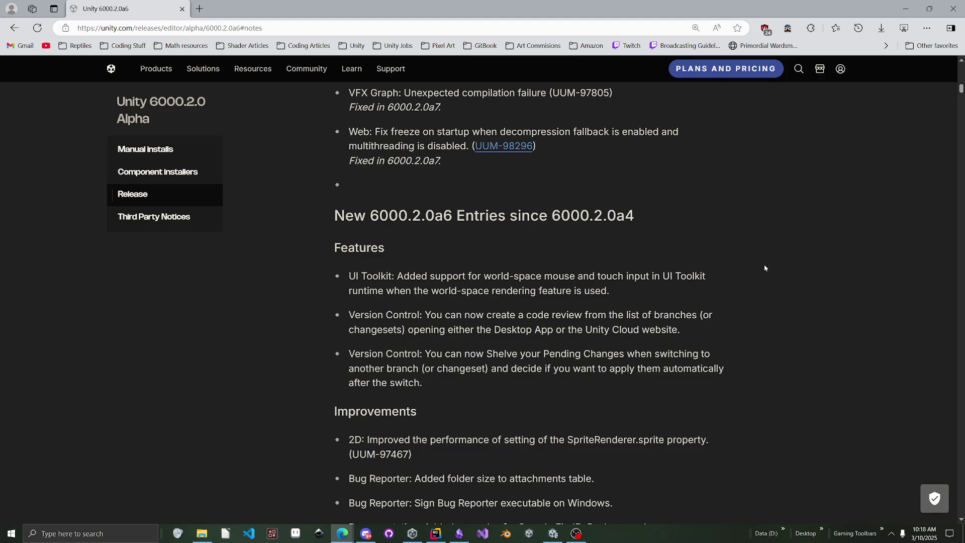
# - Return to the Unity editor, clear the console log and show the Project browser in its place
pyautogui.hotkey('alt', 'Tab')
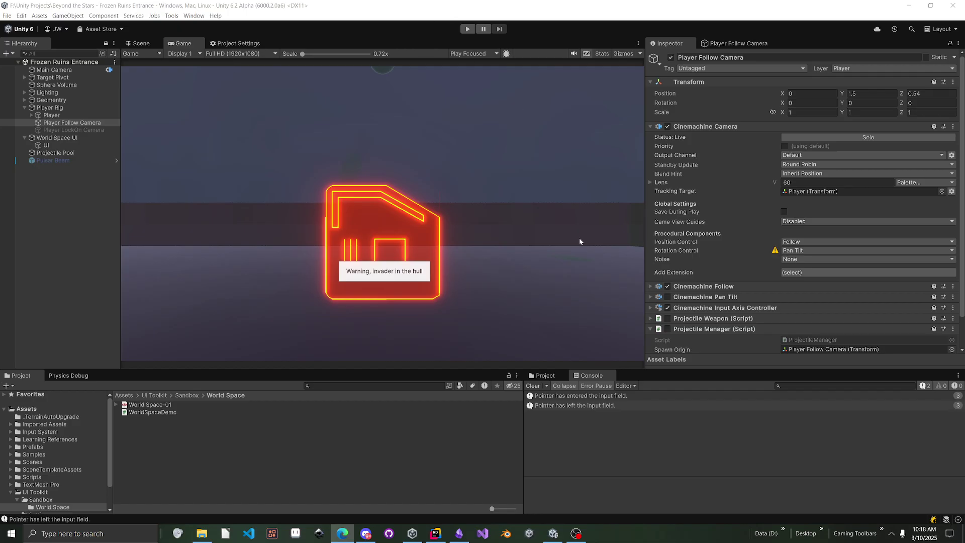
pyautogui.click(532, 386)
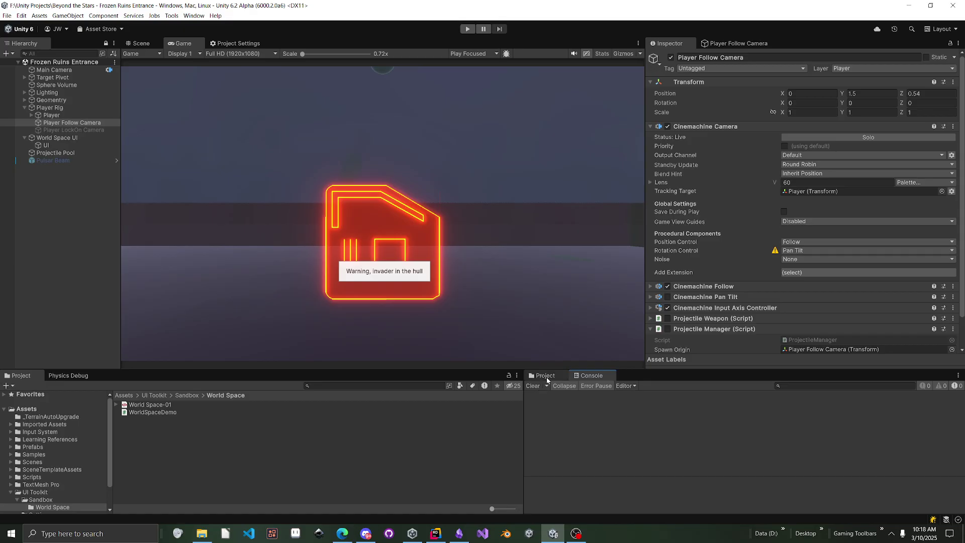
pyautogui.click(546, 377)
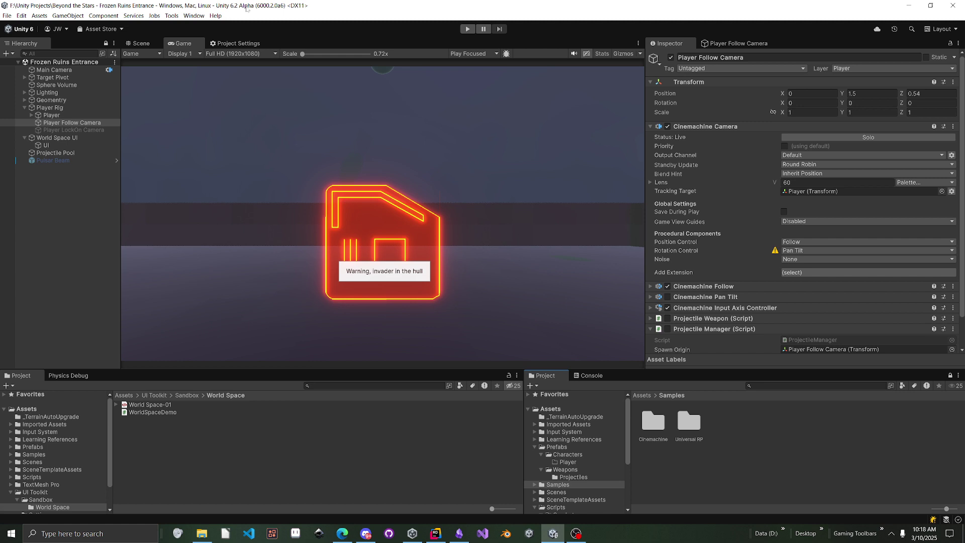
# - Examine the UI Toolkit project settings for the Enable World Space Rendering option, and close Project Settings
pyautogui.click(244, 44)
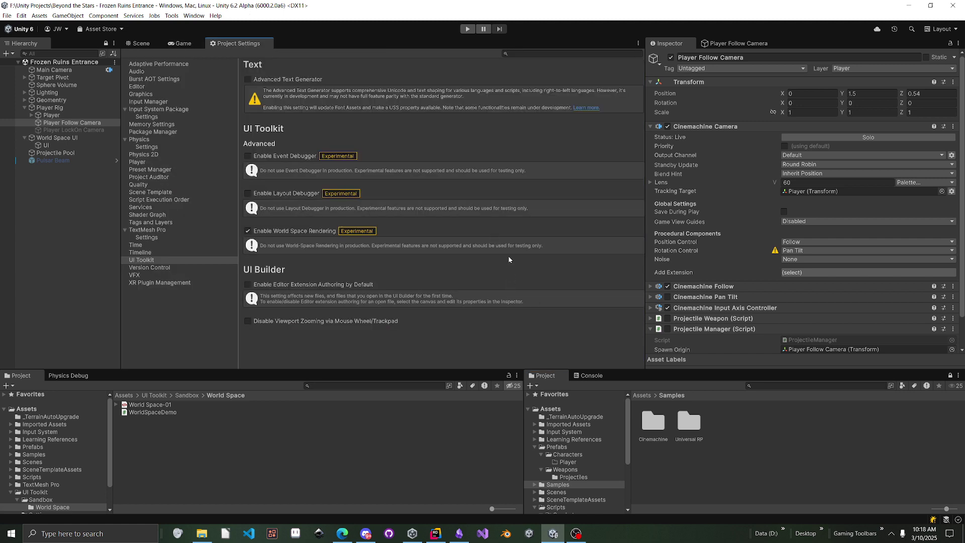
pyautogui.moveTo(645, 148); pyautogui.dragTo(714, 149)
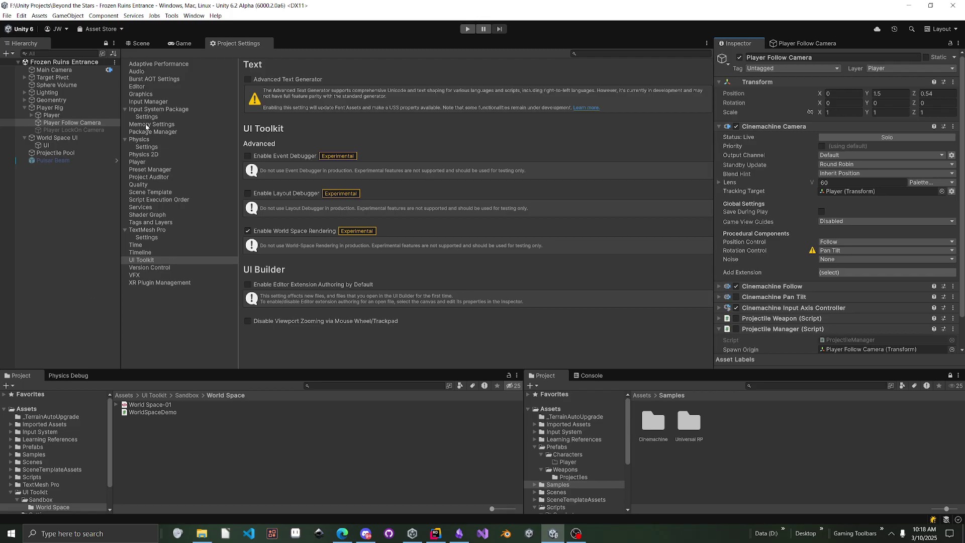
pyautogui.click(139, 261)
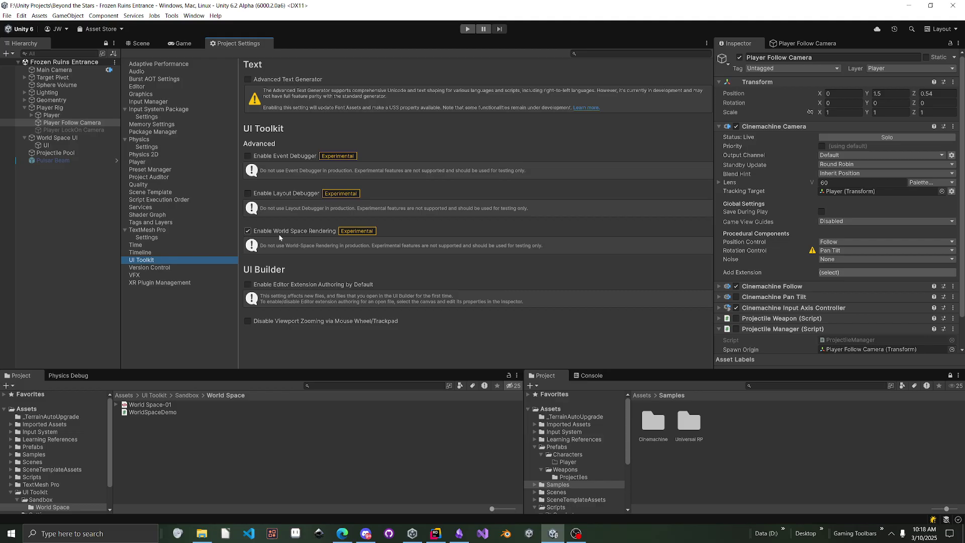
pyautogui.middleClick(240, 44)
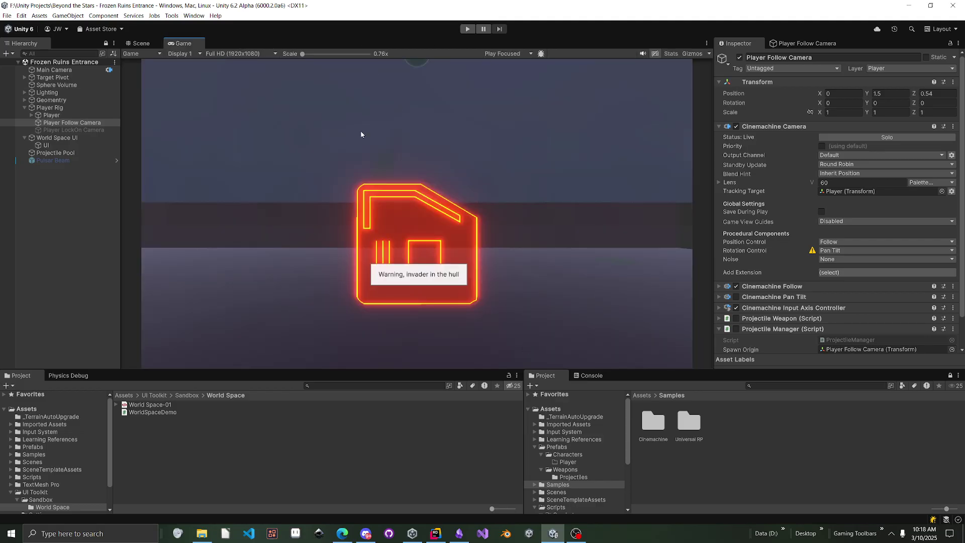
# - Show the components of the UI object under World Space UI in a wider Inspector
pyautogui.click(77, 139)
pyautogui.click(46, 145)
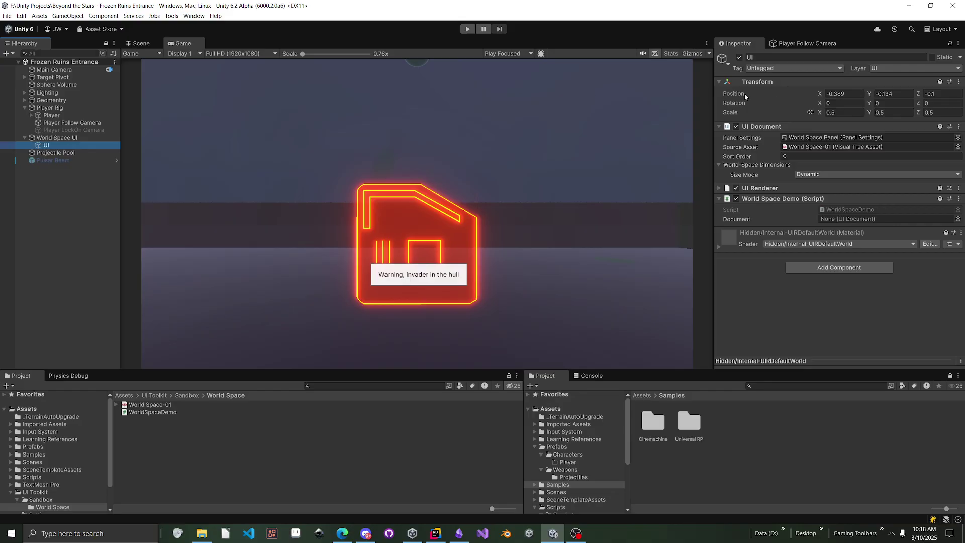
pyautogui.moveTo(713, 95); pyautogui.dragTo(642, 96)
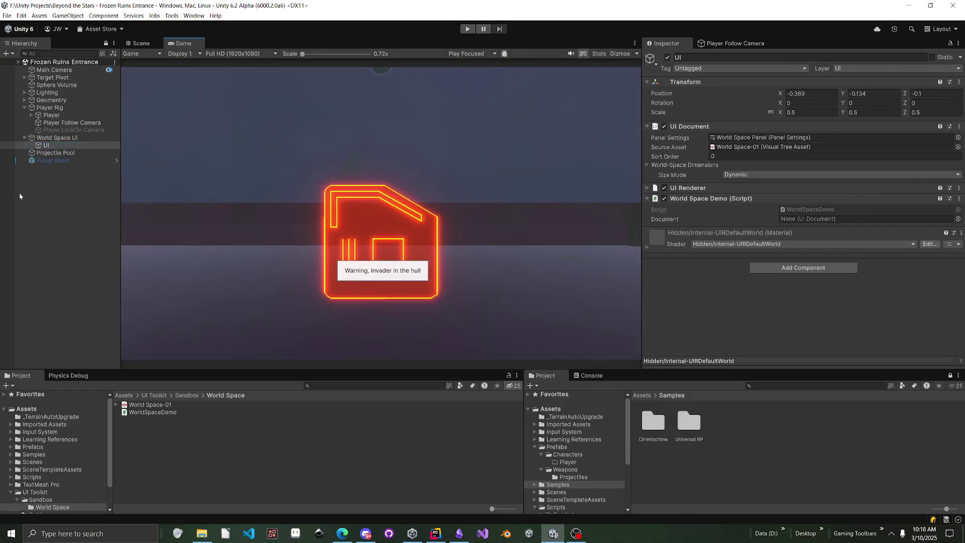
pyautogui.click(803, 268)
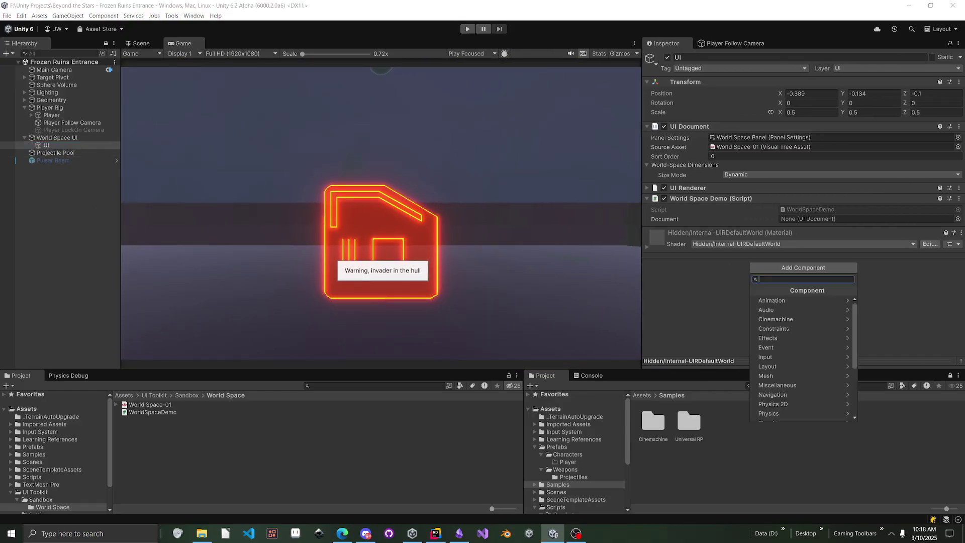
pyautogui.write('ui')
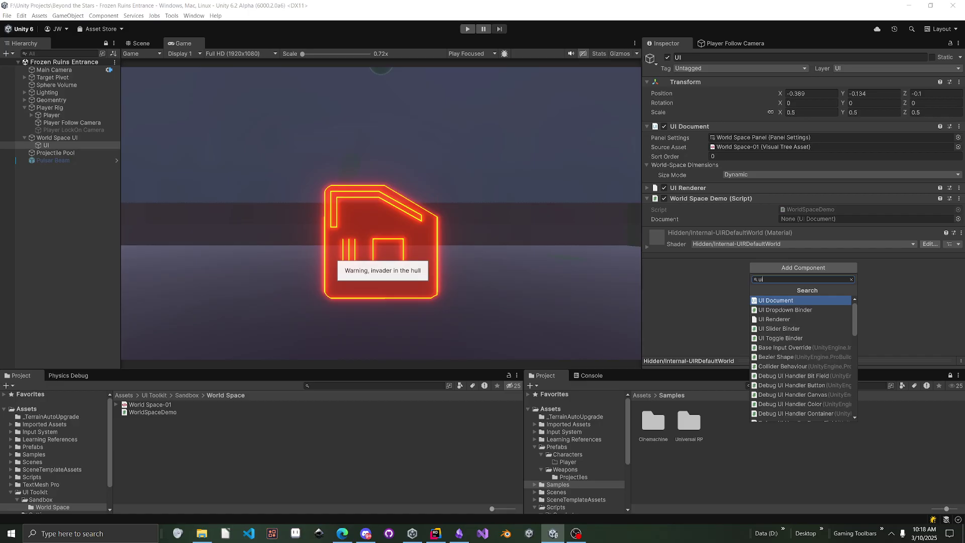
pyautogui.rightClick(56, 227)
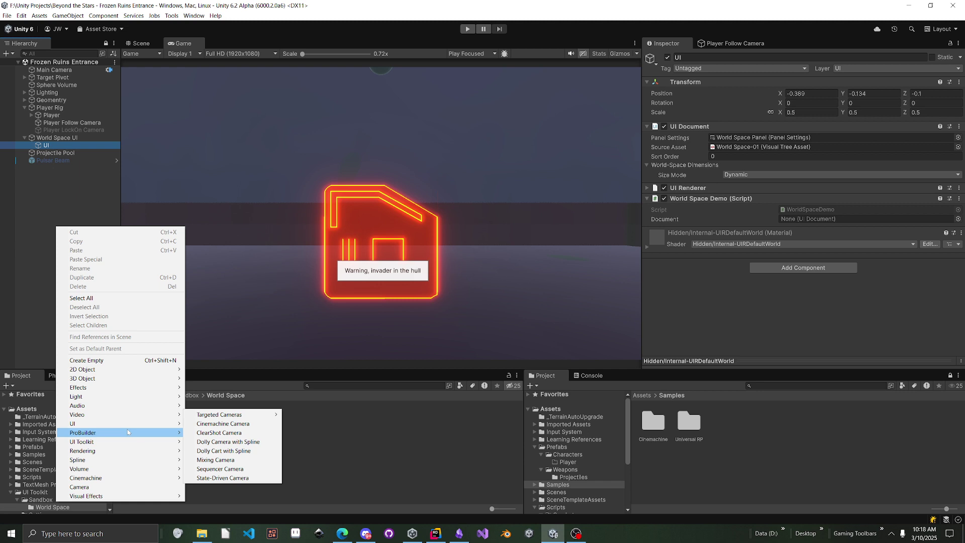
pyautogui.moveTo(127, 429)
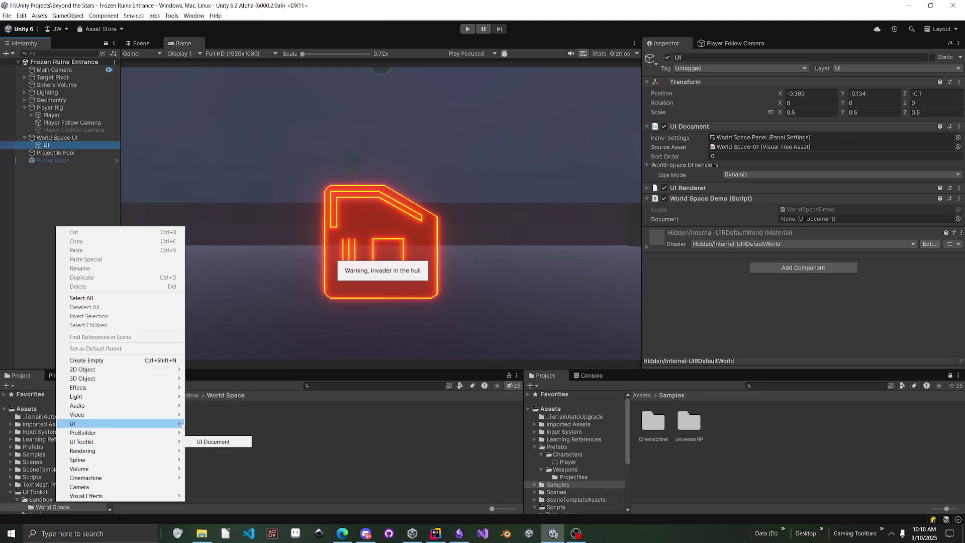
pyautogui.press('Escape')
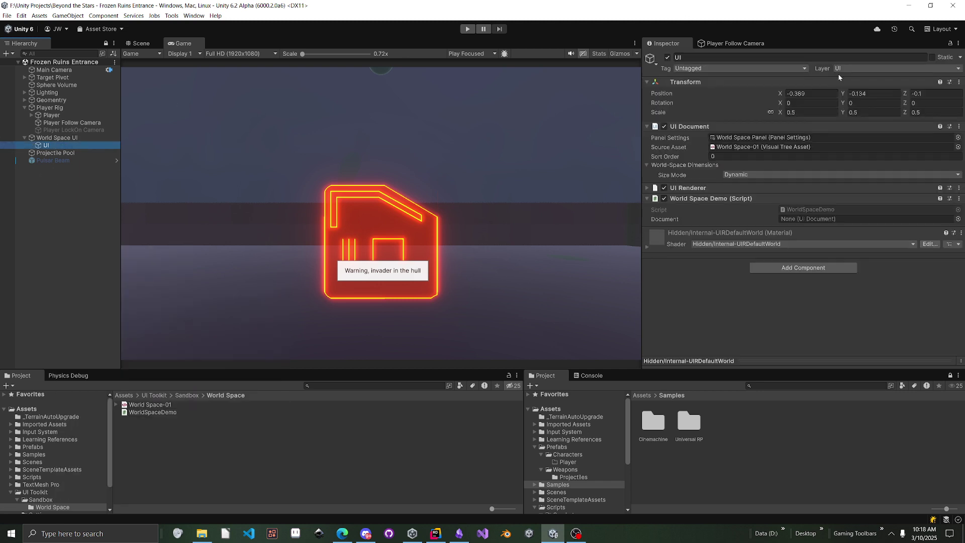
# - Locate the World Space Panel asset used by the UI Document's panel settings and open its properties
pyautogui.click(746, 141)
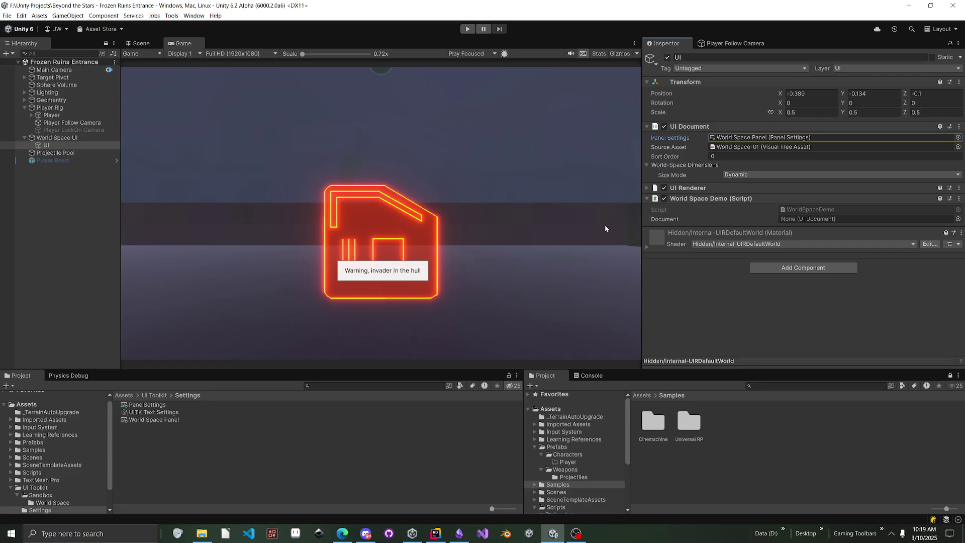
pyautogui.click(738, 137)
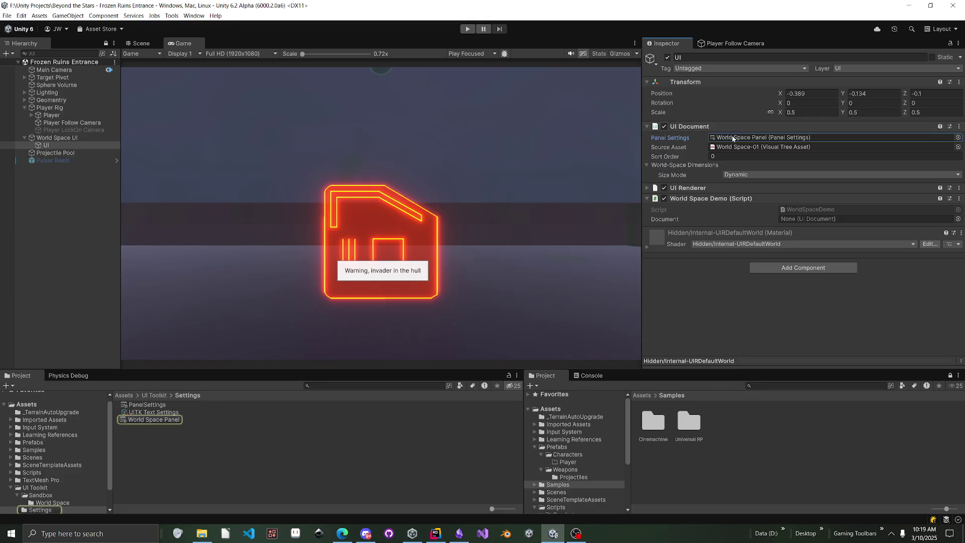
pyautogui.click(165, 419)
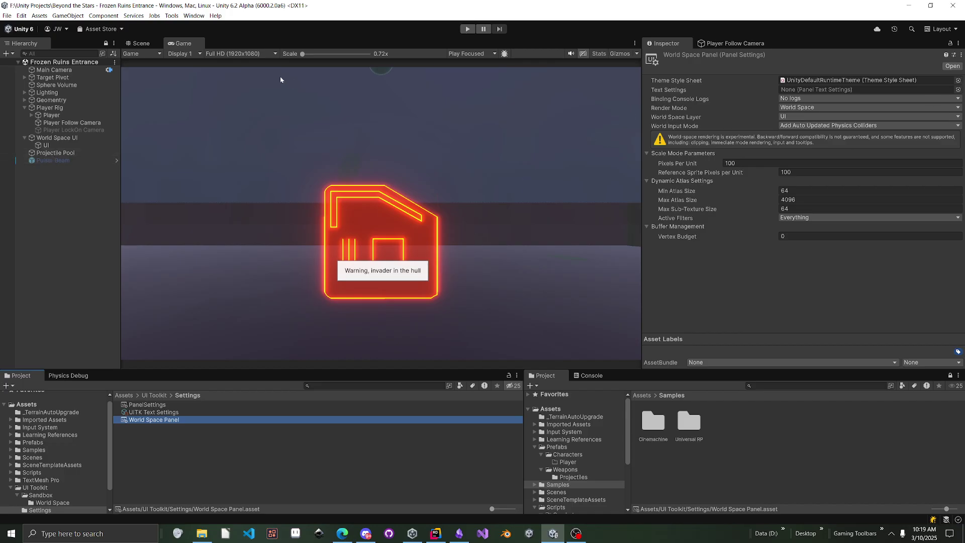
# - Switch the World Space Panel's render mode to Screen Space Overlay and set it back to World Space
pyautogui.click(674, 109)
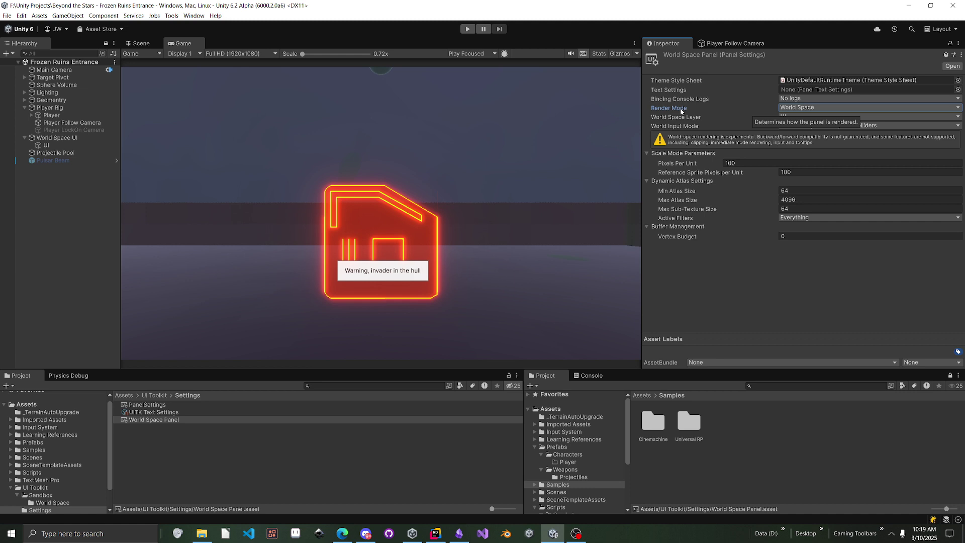
pyautogui.click(778, 108)
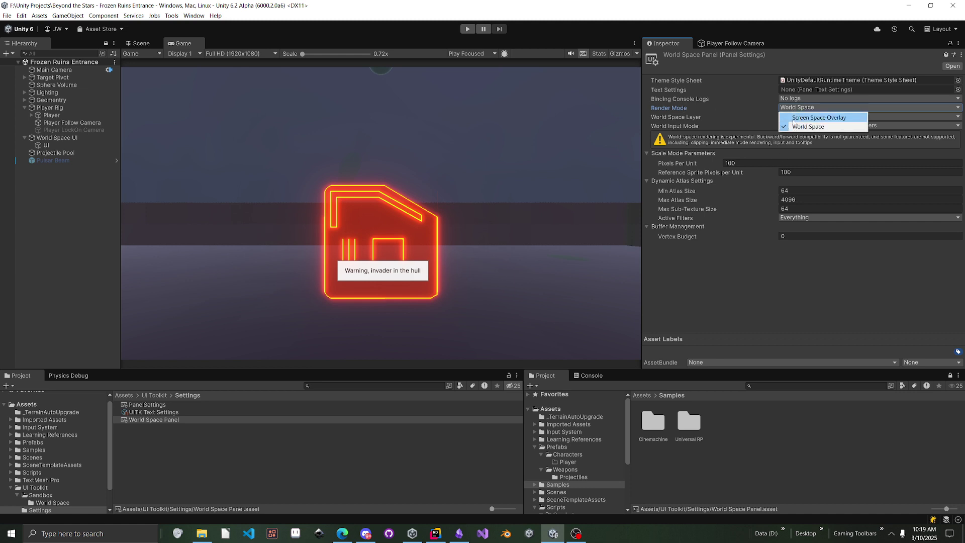
pyautogui.click(793, 119)
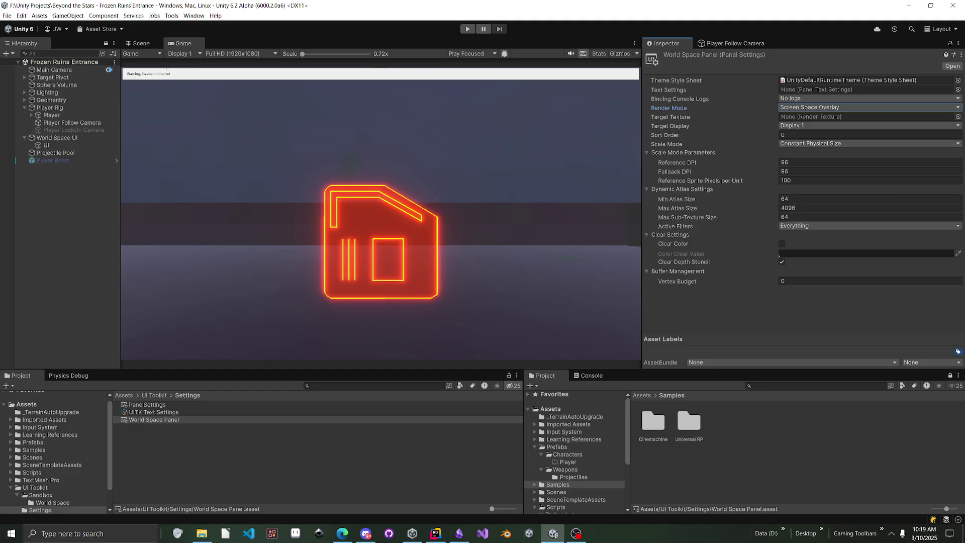
pyautogui.click(810, 108)
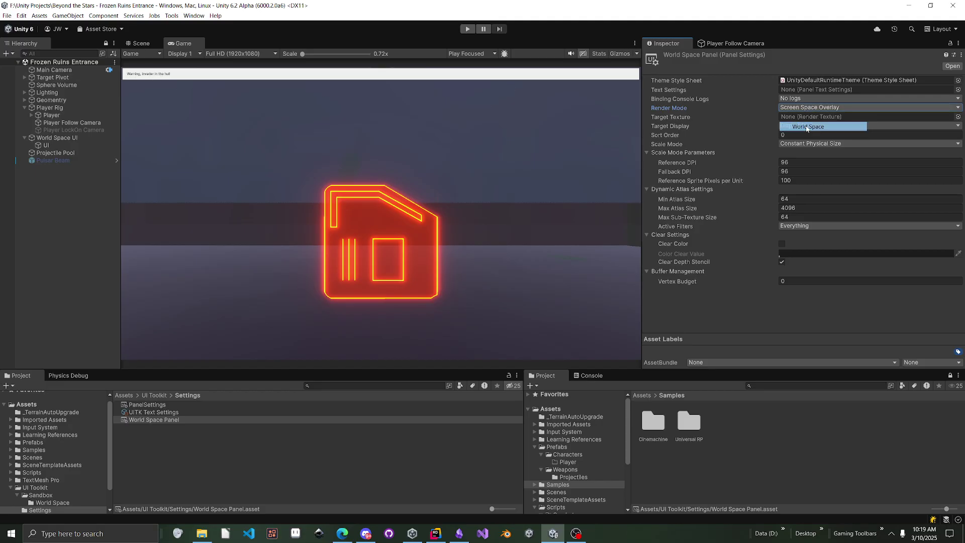
pyautogui.click(804, 128)
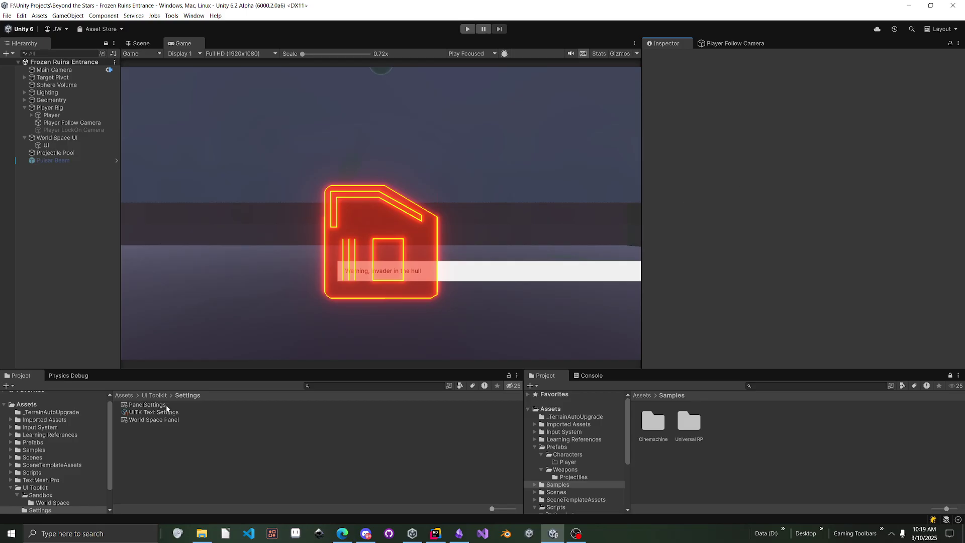
# - Set the PanelSettings asset's render mode to World Space and its world space layer to UI
pyautogui.click(146, 404)
pyautogui.click(807, 107)
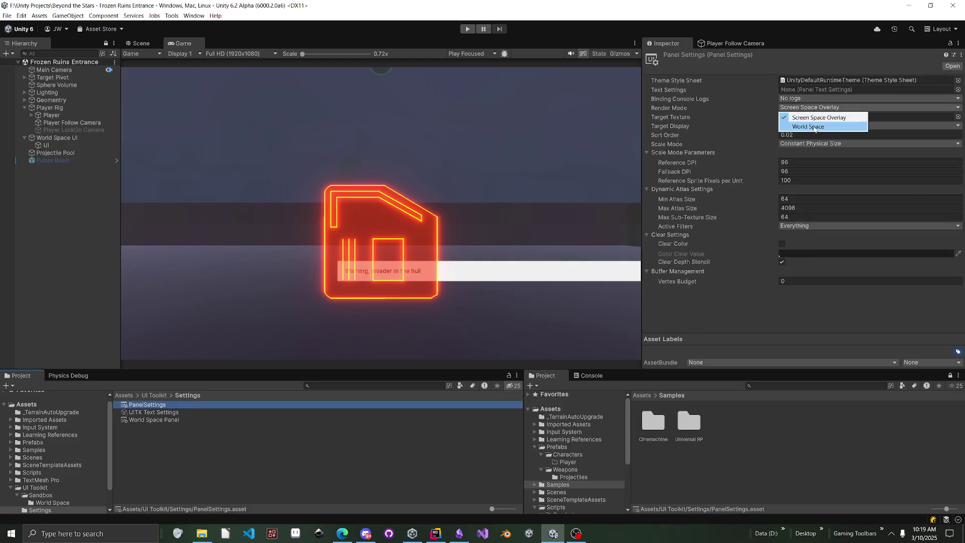
pyautogui.click(814, 127)
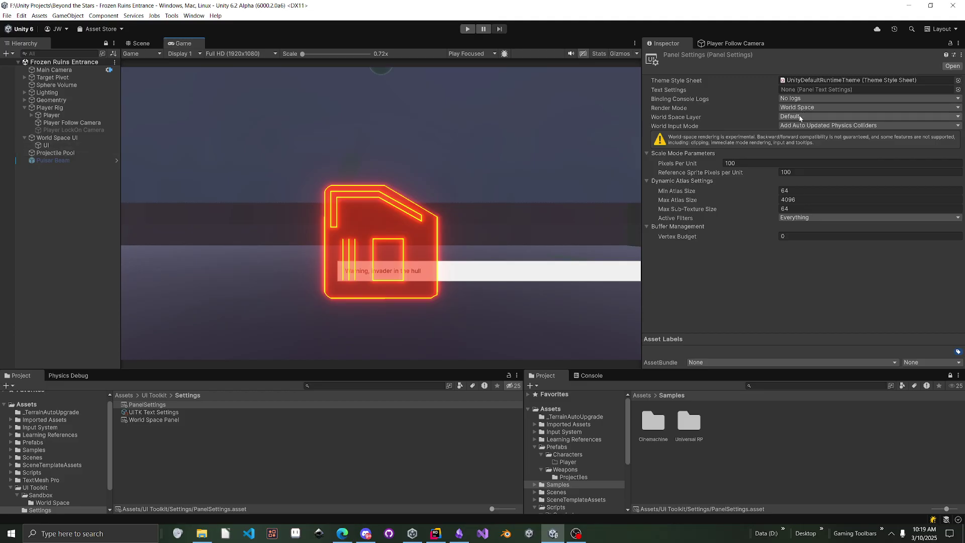
pyautogui.click(800, 118)
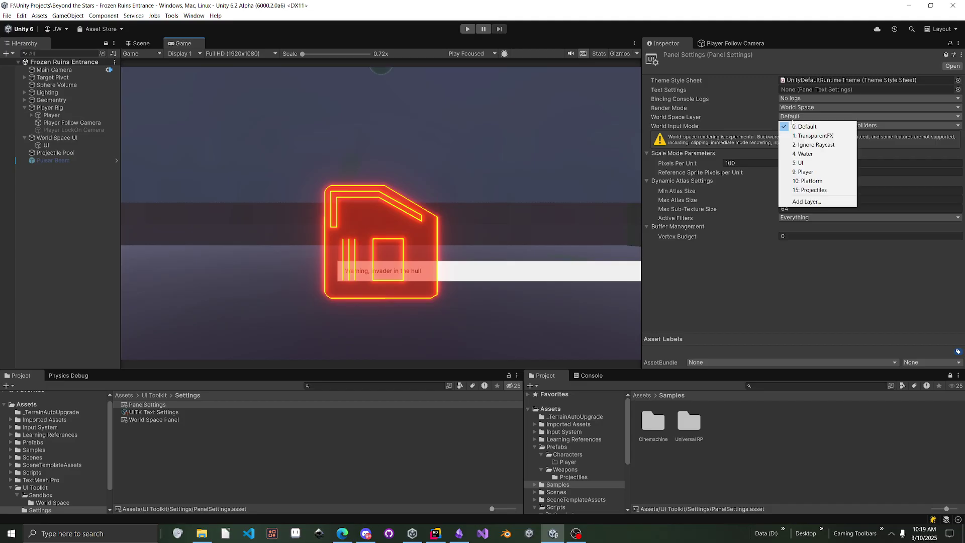
pyautogui.click(813, 163)
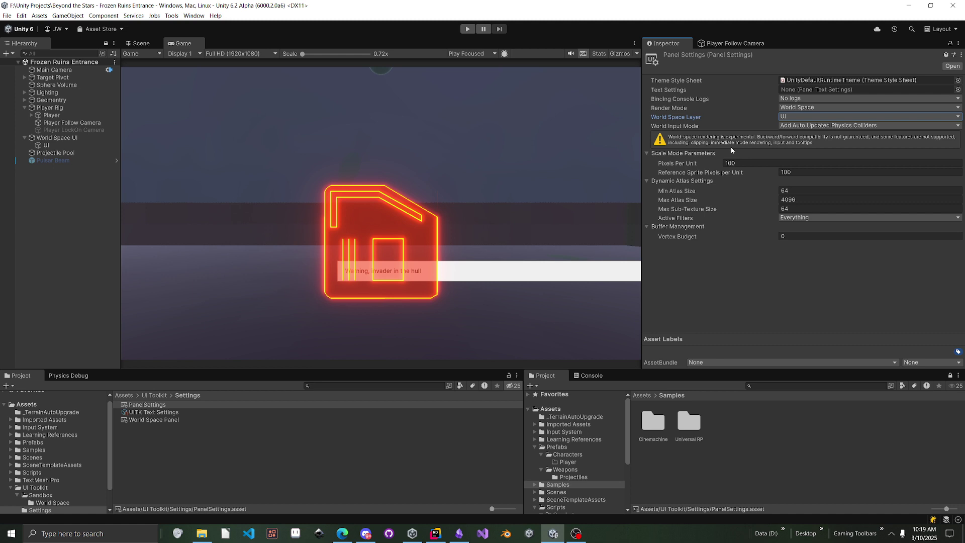
# - Run the game with the UI object selected and examine its Box Collider component
pyautogui.click(46, 145)
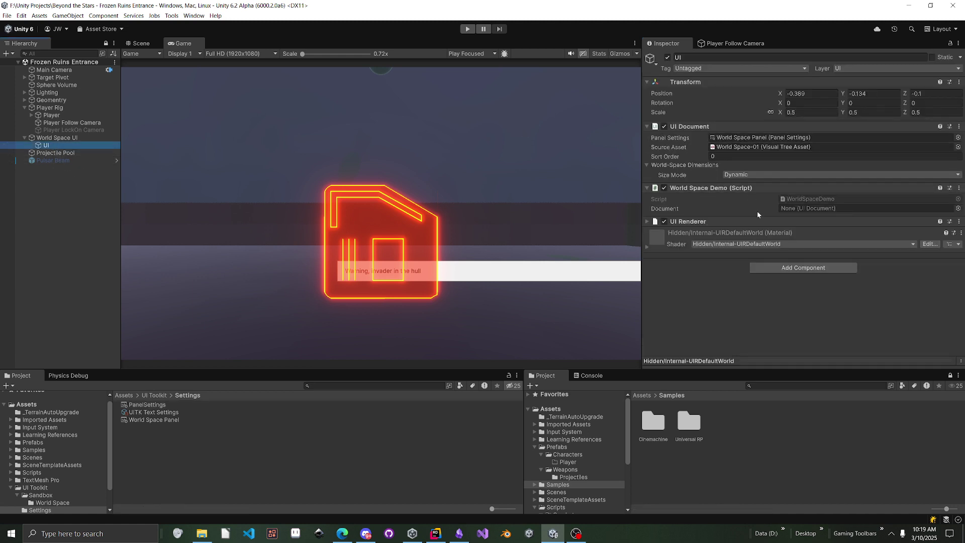
pyautogui.hotkey('ctrl', 'p')
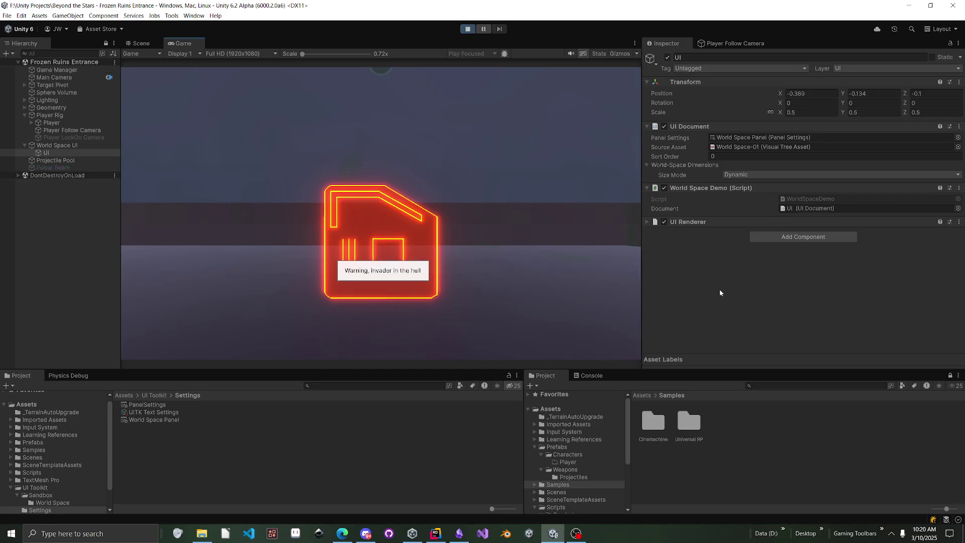
pyautogui.scroll(-1, 710, 240)
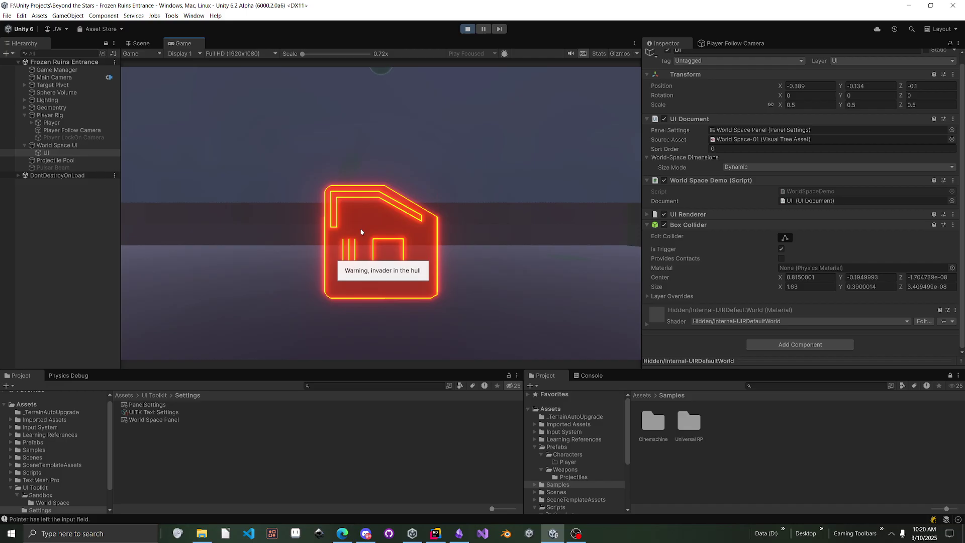
# - Replace the warning text in the running game's world-space input field with "Hello, everyone"
pyautogui.click(381, 271)
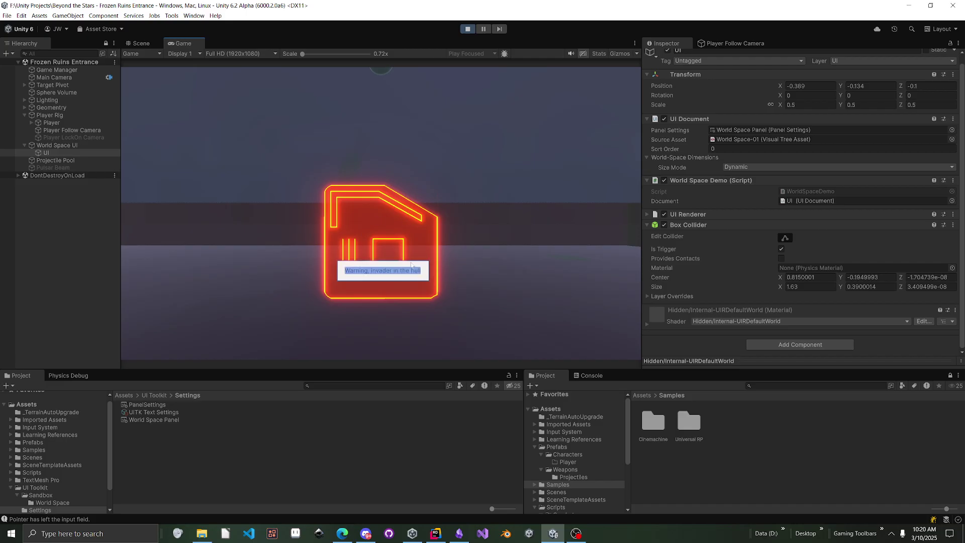
pyautogui.write('ghjd')
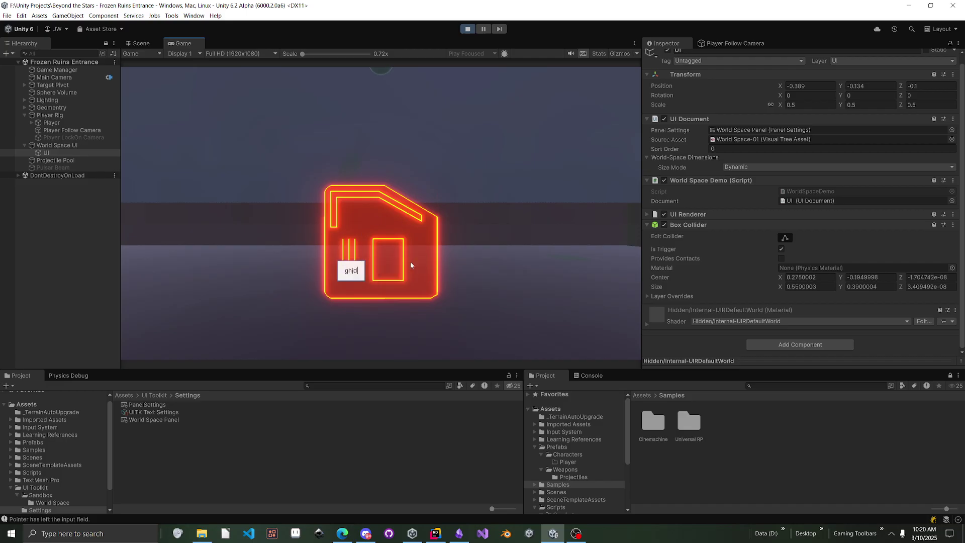
pyautogui.press('BackSpace')
pyautogui.press('BackSpace')
pyautogui.press('BackSpace')
pyautogui.press('BackSpace')
pyautogui.write('Helll everyone')
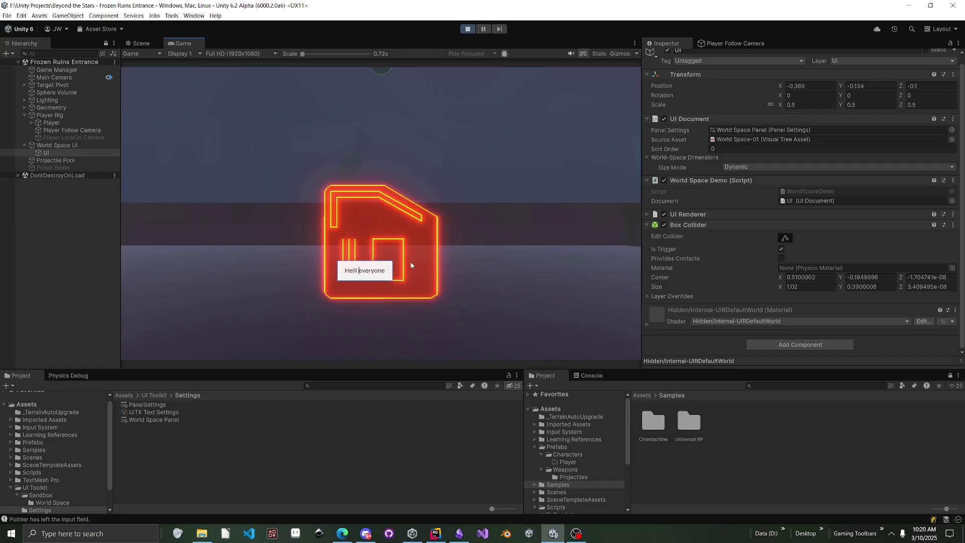
pyautogui.write('o,')
pyautogui.press('BackSpace')
pyautogui.press('BackSpace')
pyautogui.write('o')
# - Stop the running game and examine the World Space Panel asset's panel settings
pyautogui.hotkey('alt', 'Tab')
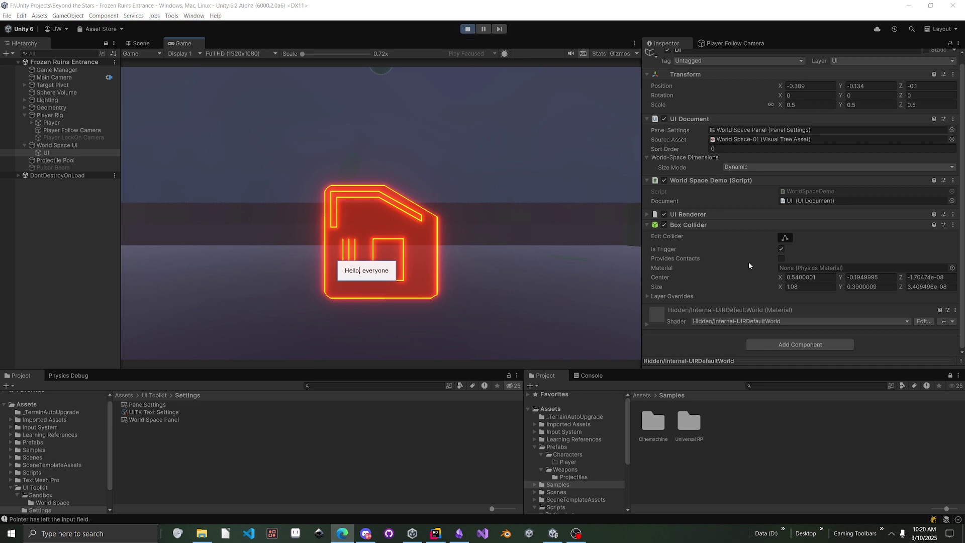
pyautogui.click(467, 28)
pyautogui.click(168, 406)
pyautogui.click(166, 420)
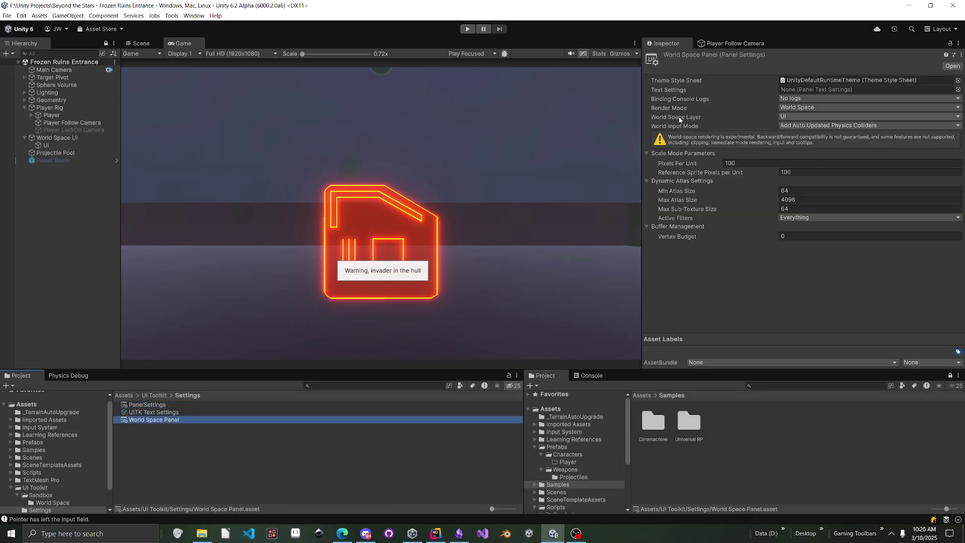
pyautogui.moveTo(680, 119)
# - Review the Size Mode options in the UI object's UI Document component, leaving it on Dynamic
pyautogui.click(72, 146)
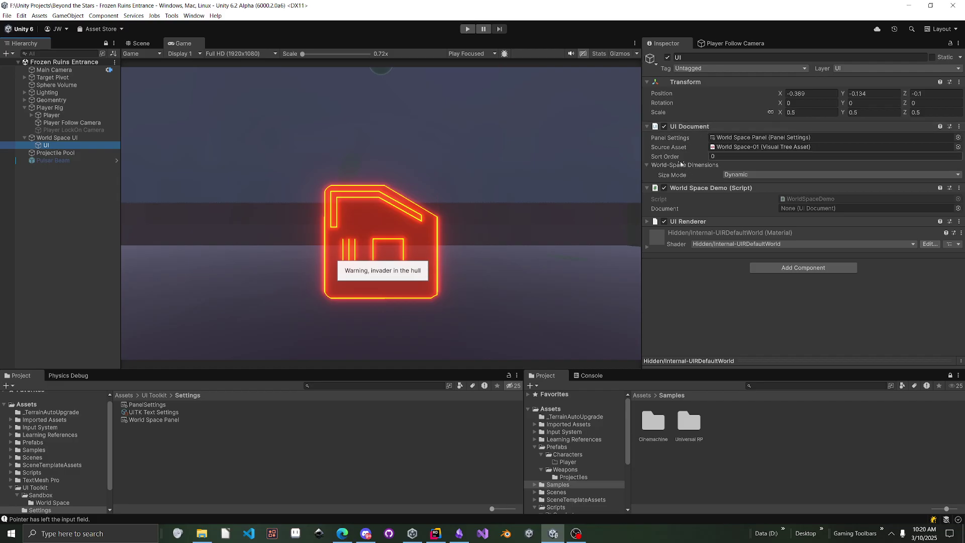
pyautogui.click(733, 176)
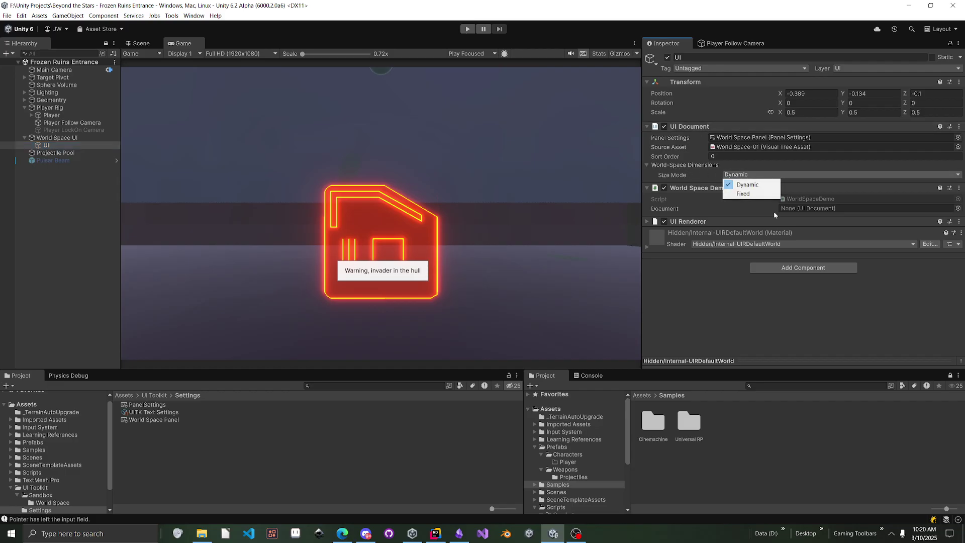
pyautogui.click(685, 175)
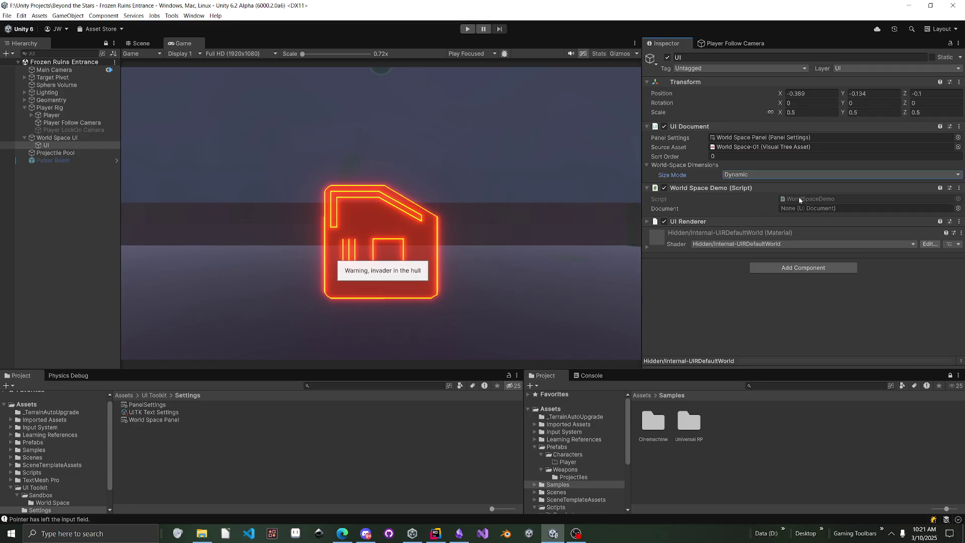
# - Run the game, move the pointer over the world-space input field, and inspect the logged pointer enter message in the Console
pyautogui.click(592, 376)
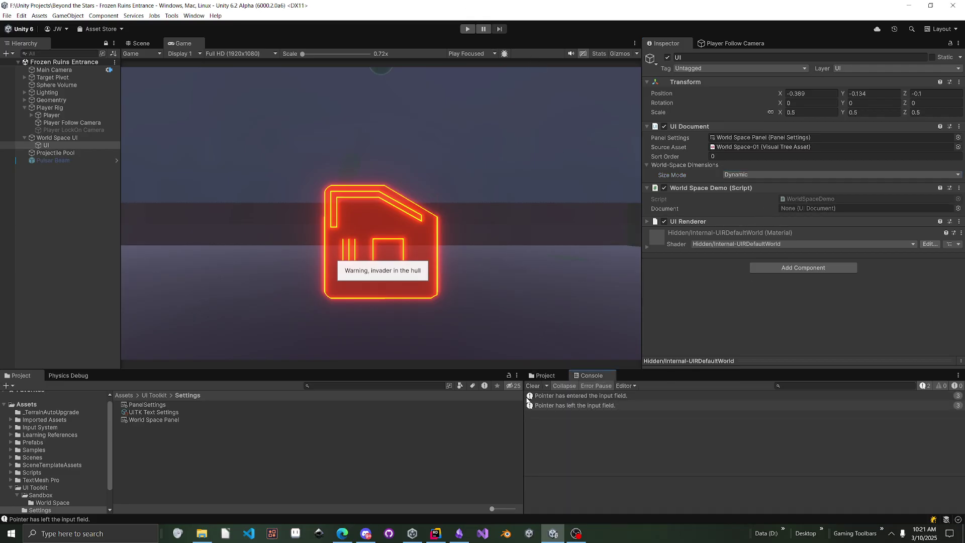
pyautogui.click(467, 29)
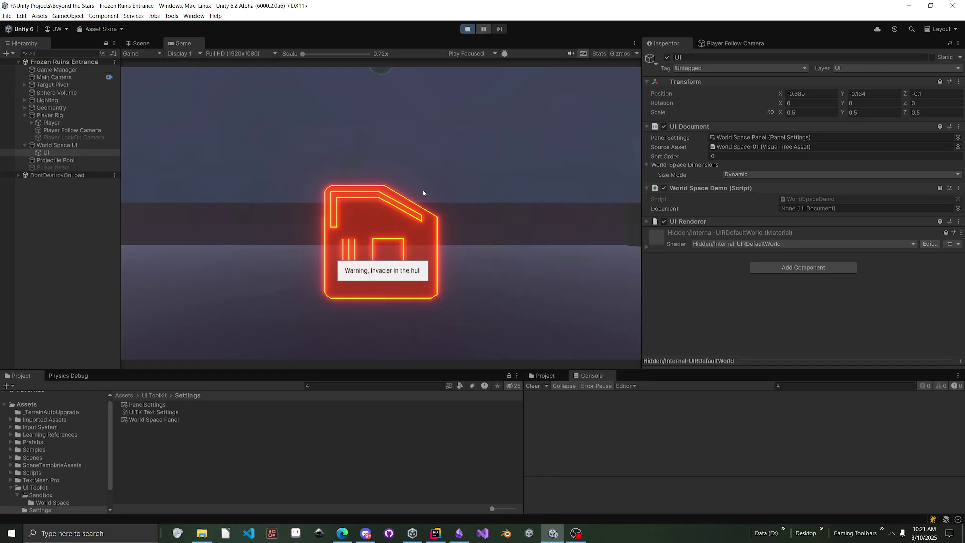
pyautogui.moveTo(355, 271)
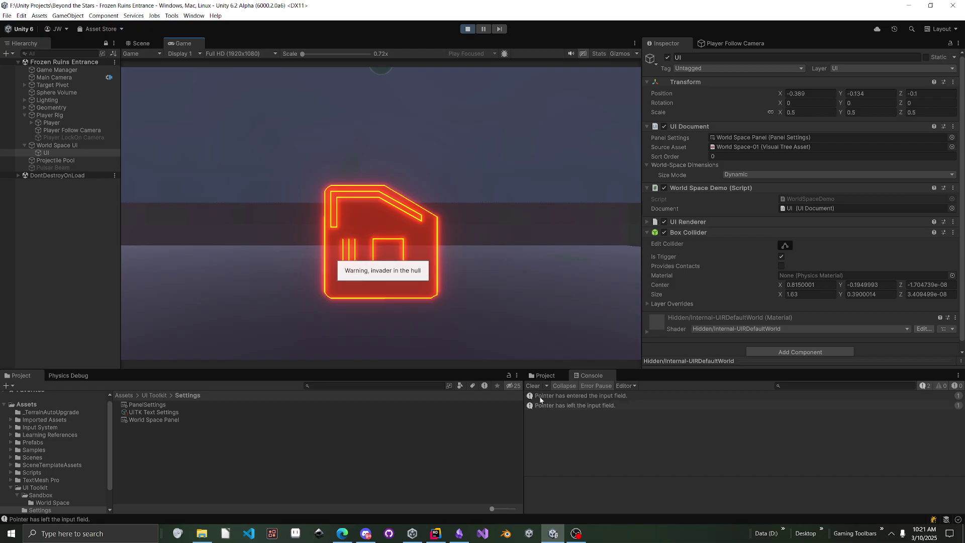
pyautogui.click(584, 396)
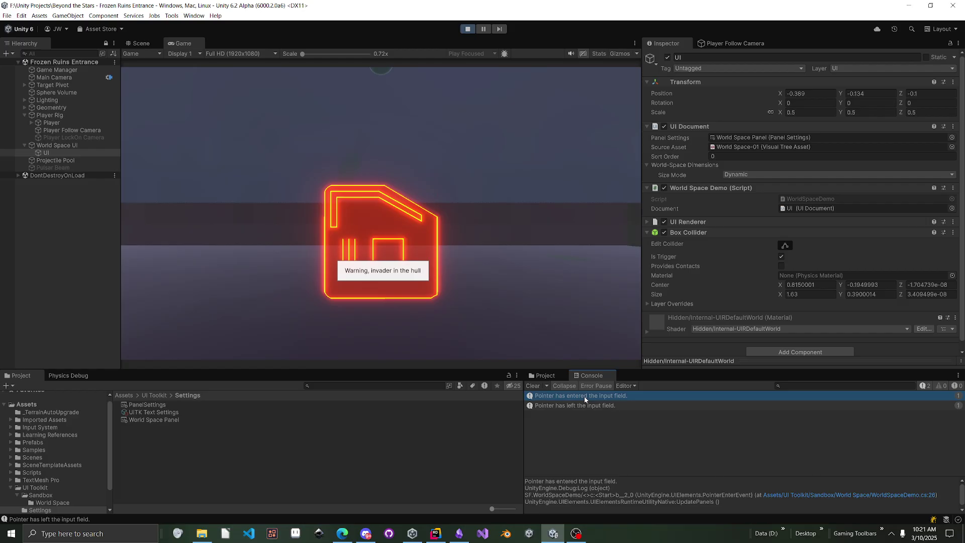
pyautogui.click(526, 419)
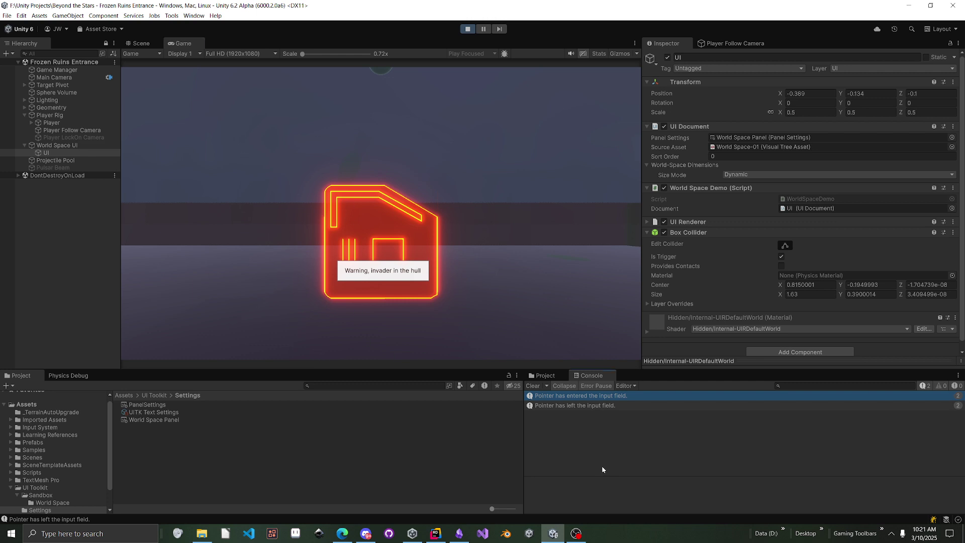
# - Clear the Console messages and stop the game
pyautogui.click(533, 386)
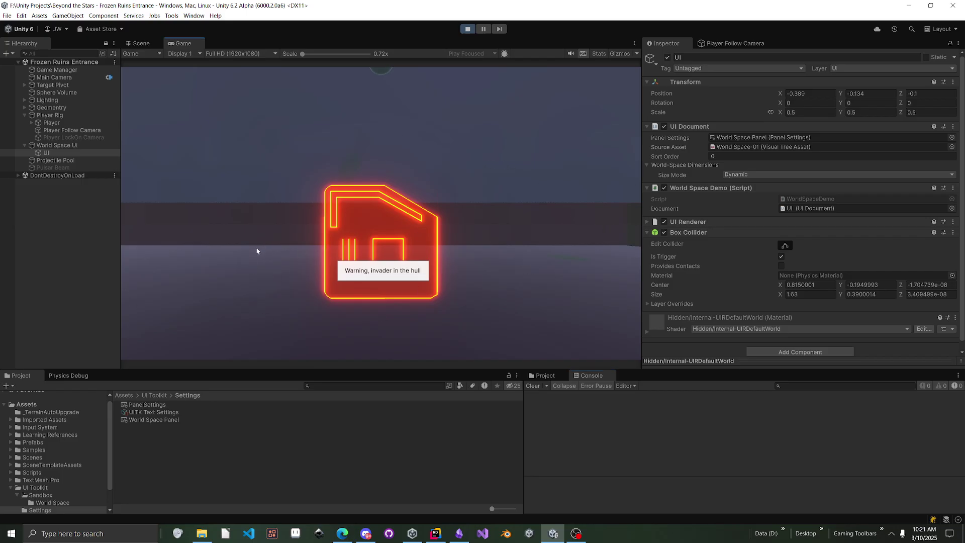
pyautogui.click(535, 386)
pyautogui.click(467, 29)
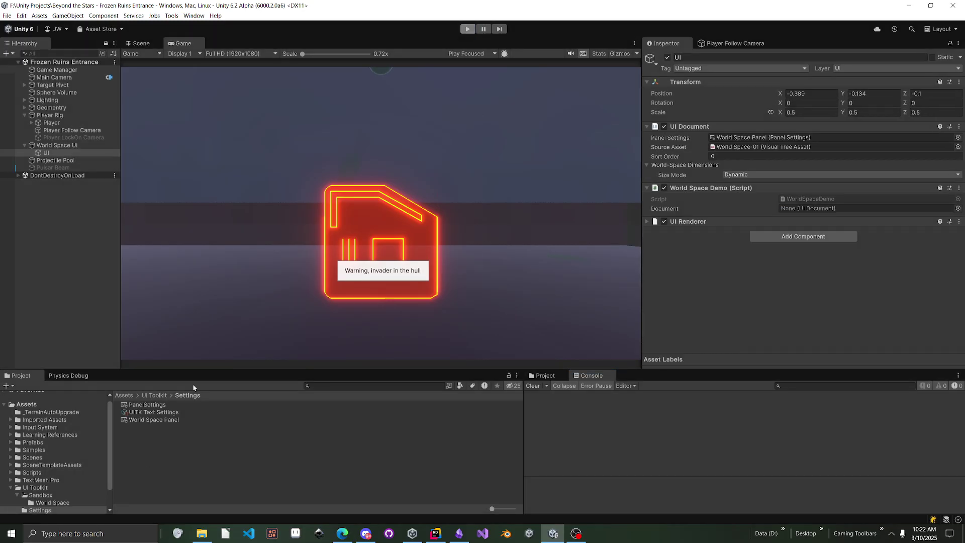
# - Open the WorldSpaceDemo script in the code editor and examine its MonoBehaviour class declaration and serialized UIDocument field
pyautogui.doubleClick(809, 199)
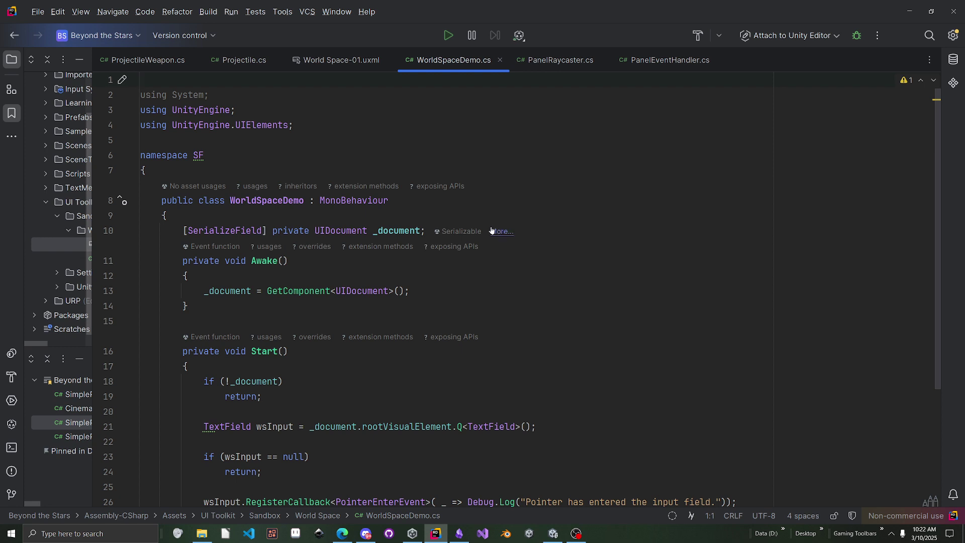
pyautogui.moveTo(341, 152); pyautogui.dragTo(315, 153)
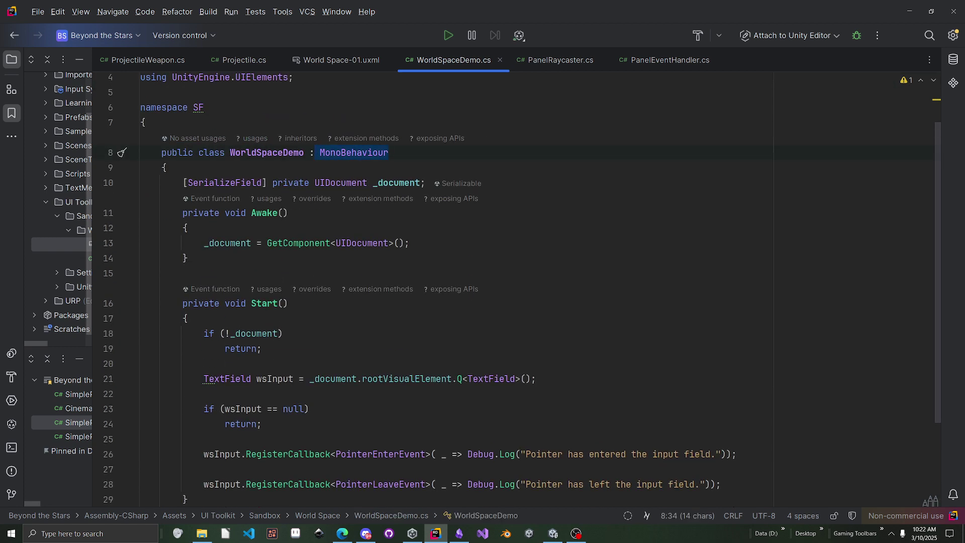
pyautogui.moveTo(425, 182); pyautogui.dragTo(183, 182)
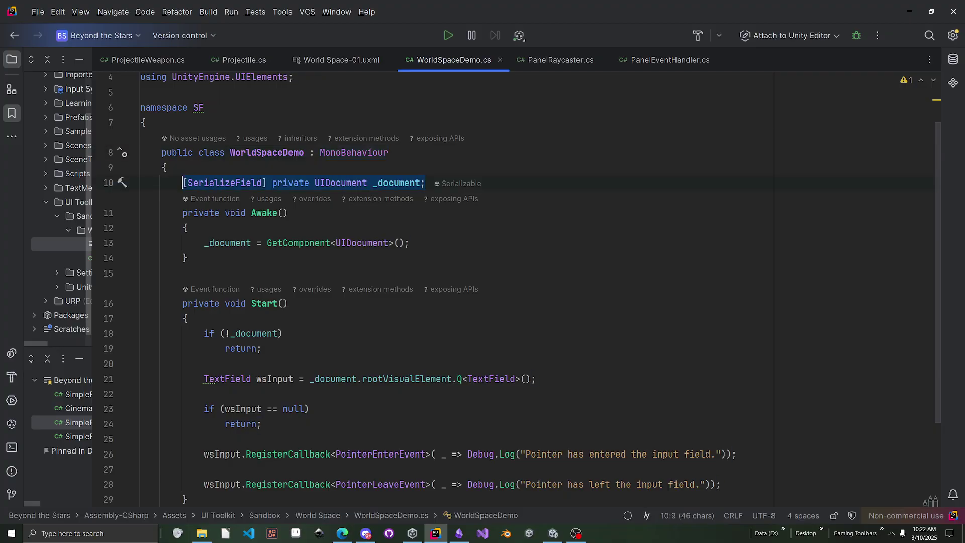
pyautogui.click(552, 533)
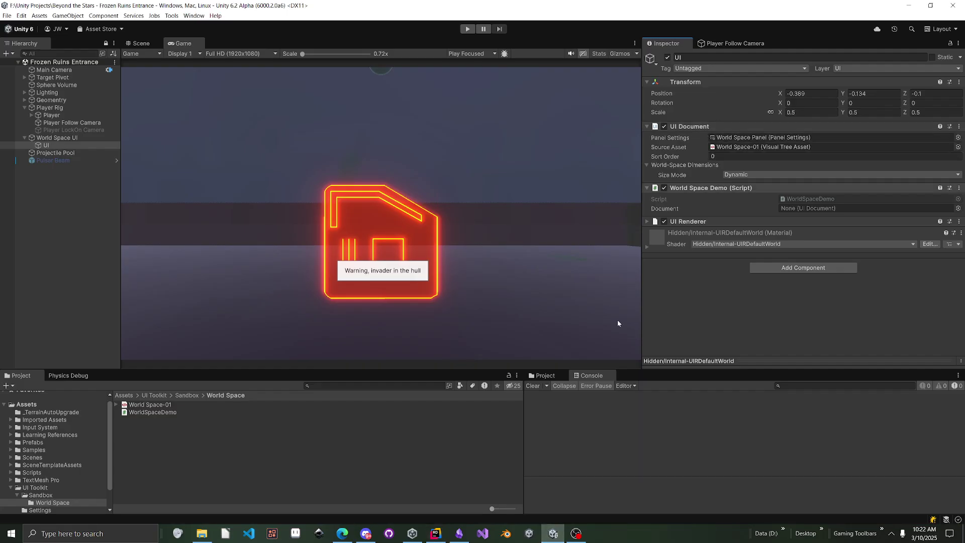
pyautogui.click(435, 533)
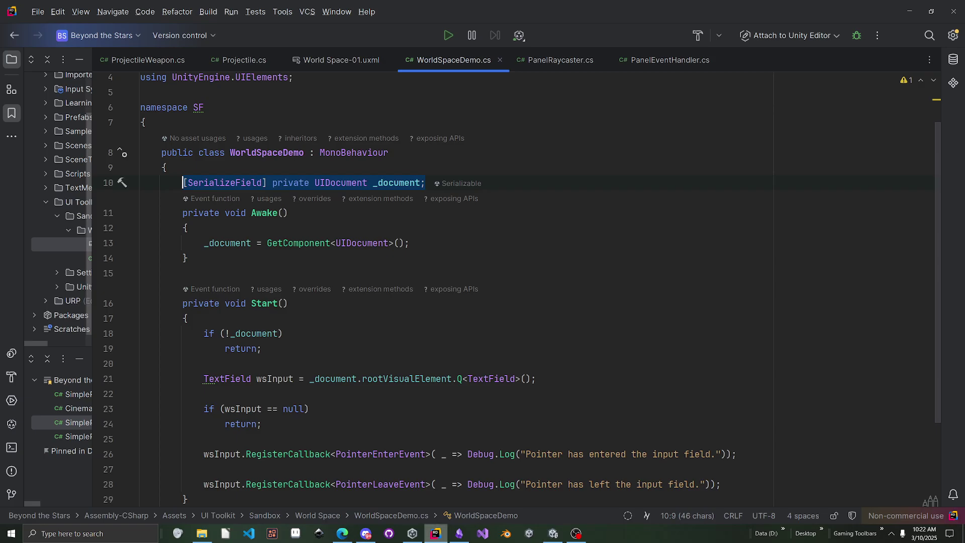
# - Examine the line in the Start method that queries the TextField from the document's root visual element
pyautogui.scroll(-4, 452, 251)
pyautogui.click(393, 257)
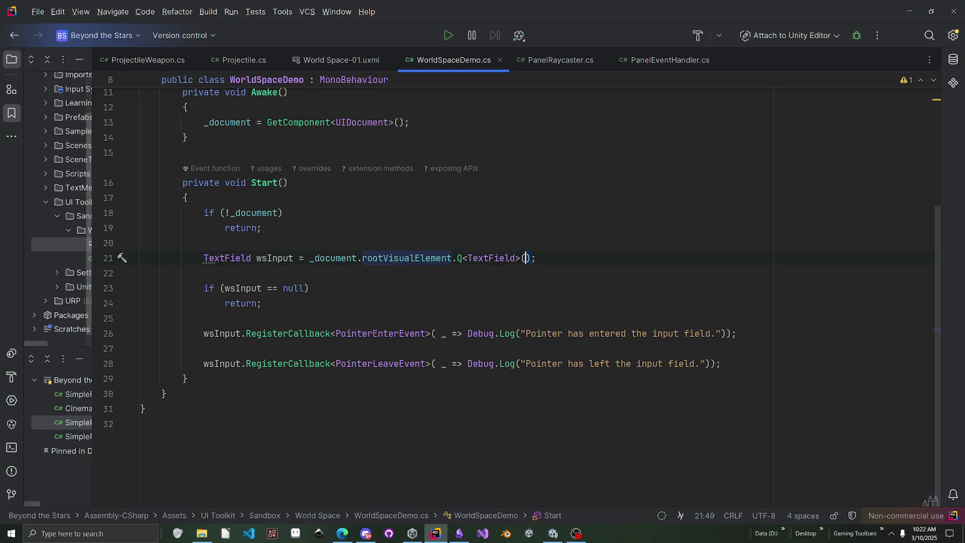
pyautogui.moveTo(530, 258); pyautogui.dragTo(404, 258)
pyautogui.click(489, 258)
pyautogui.click(553, 533)
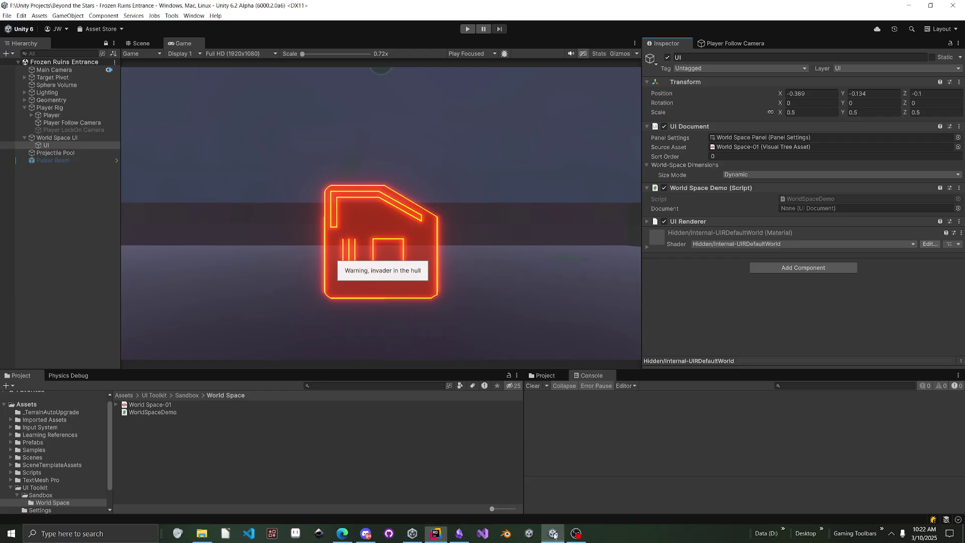
pyautogui.click(552, 532)
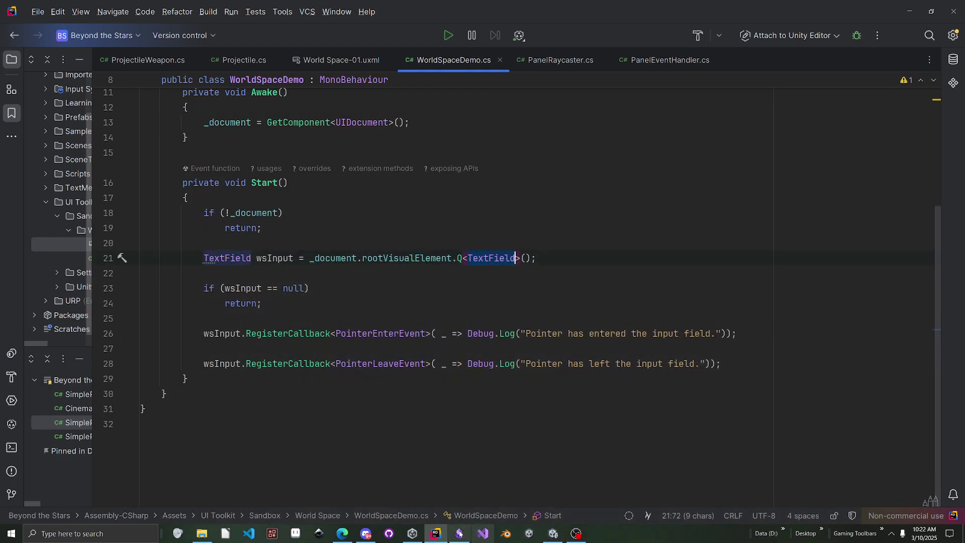
# - Examine the PointerEnterEvent and PointerLeaveEvent callback registrations on wsInput in the Start method
pyautogui.doubleClick(263, 333)
pyautogui.moveTo(143, 371); pyautogui.dragTo(75, 327)
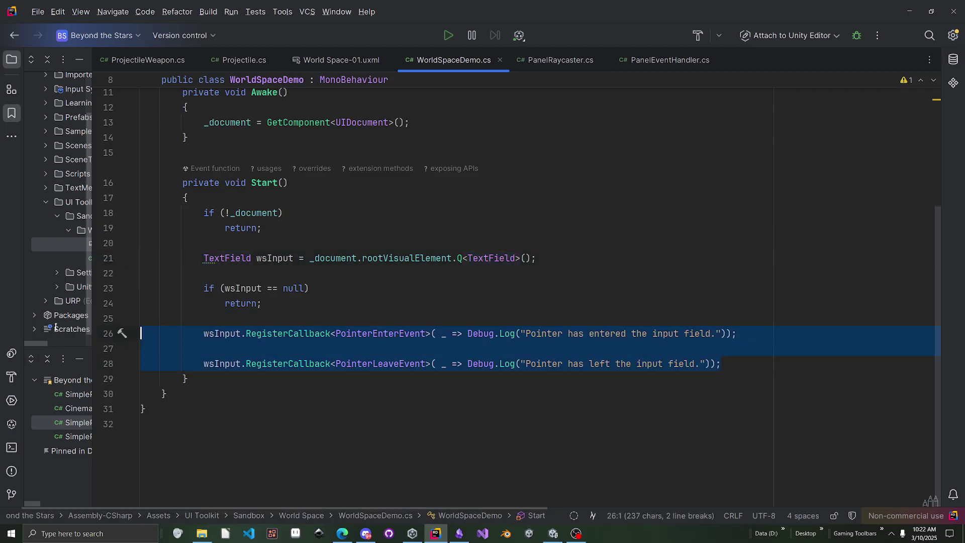
pyautogui.click(151, 242)
# - Switch back to the Unity Editor and view the world-space panel from an angle in the Scene view
pyautogui.click(552, 532)
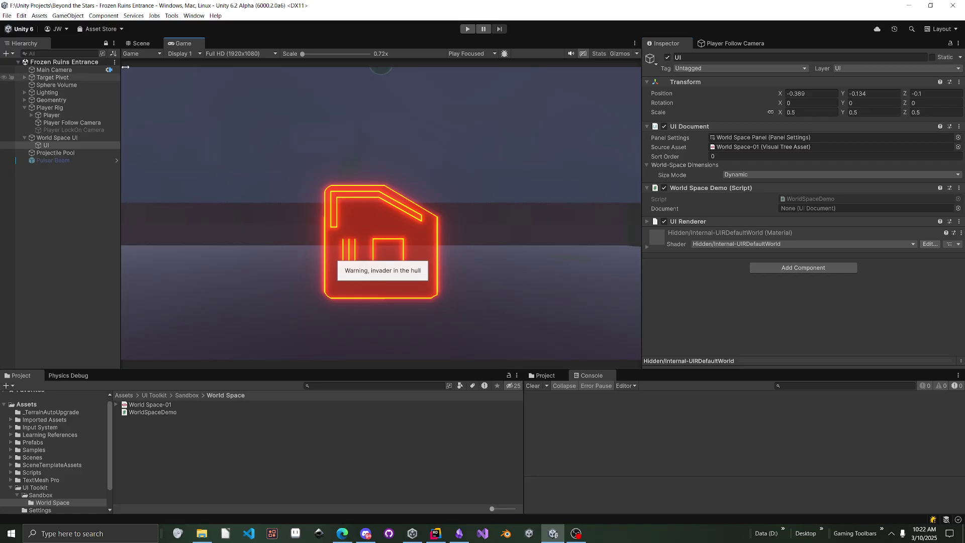
pyautogui.click(141, 43)
pyautogui.moveTo(252, 243); pyautogui.dragTo(542, 231, button='right')
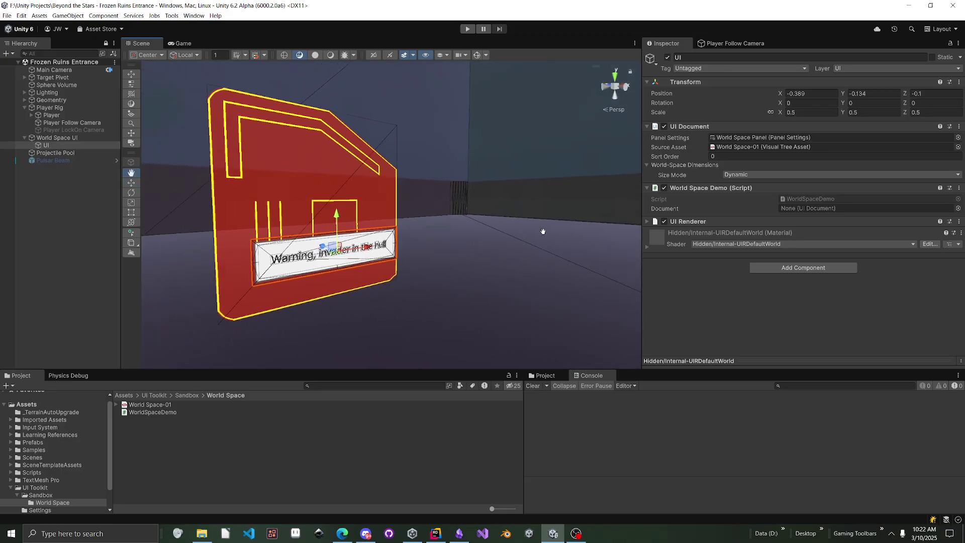
pyautogui.moveTo(353, 196); pyautogui.dragTo(389, 176, button='middle')
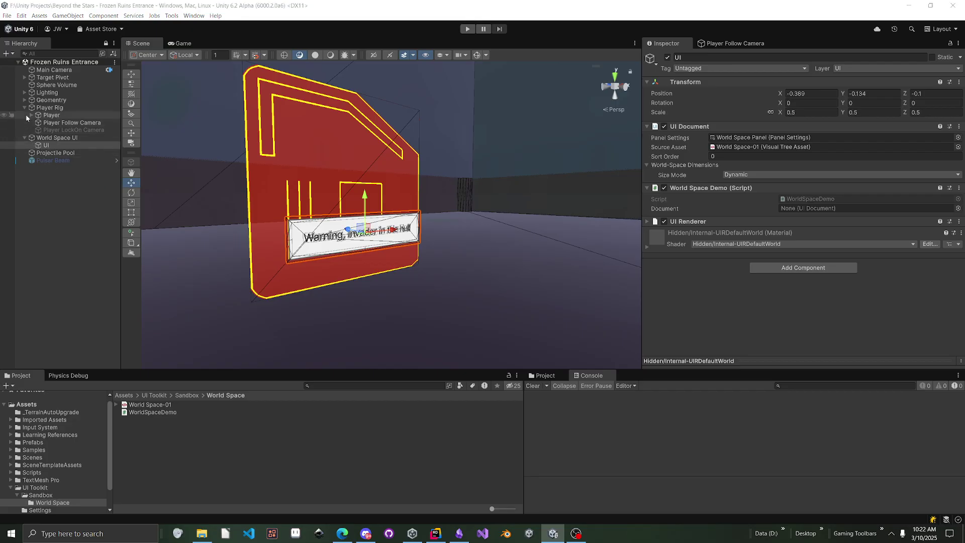
# - In the Game view, try HDR intensities of 2.9 and 3.9 on the hologram's yellow outline color and return it to 1.9
pyautogui.click(175, 43)
pyautogui.scroll(2, 478, 243)
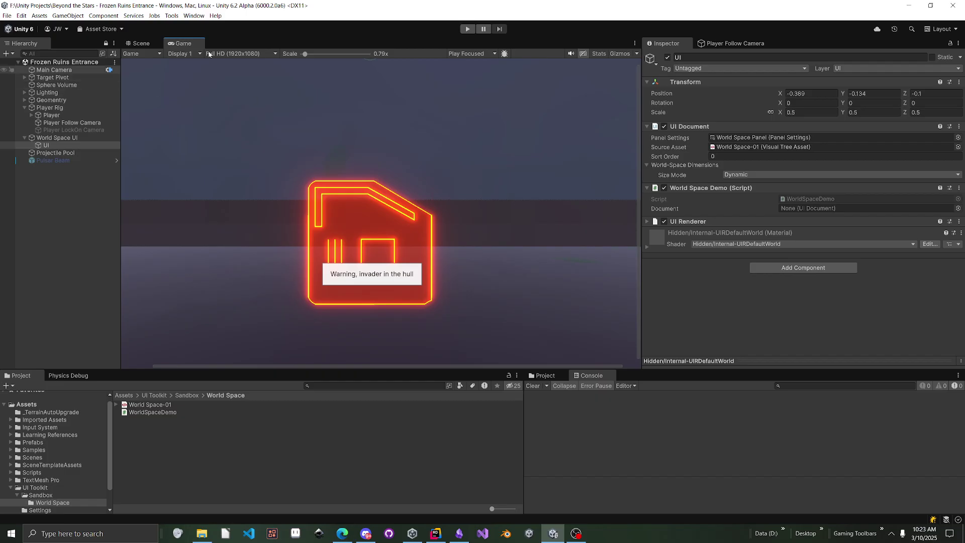
pyautogui.scroll(1, 394, 211)
pyautogui.scroll(6, 566, 185)
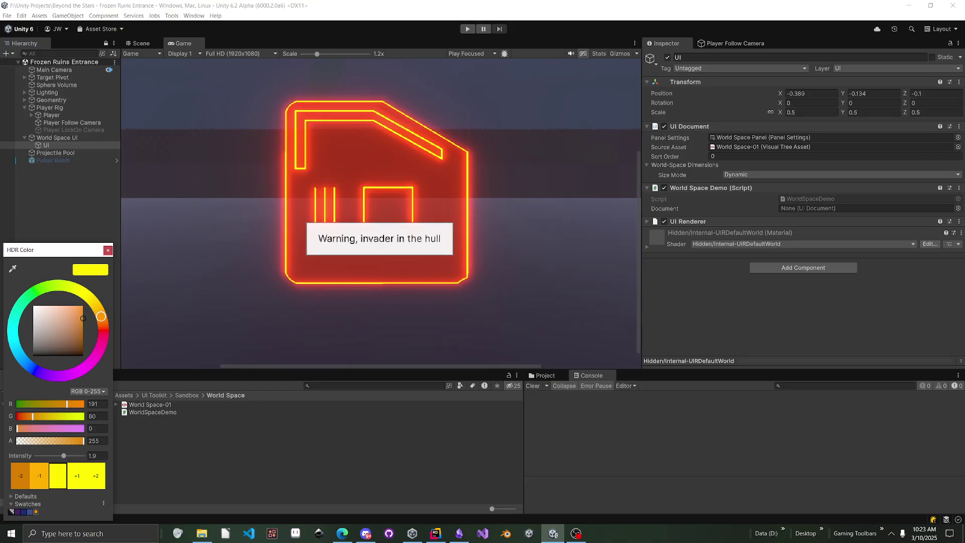
pyautogui.moveTo(60, 252); pyautogui.dragTo(98, 172)
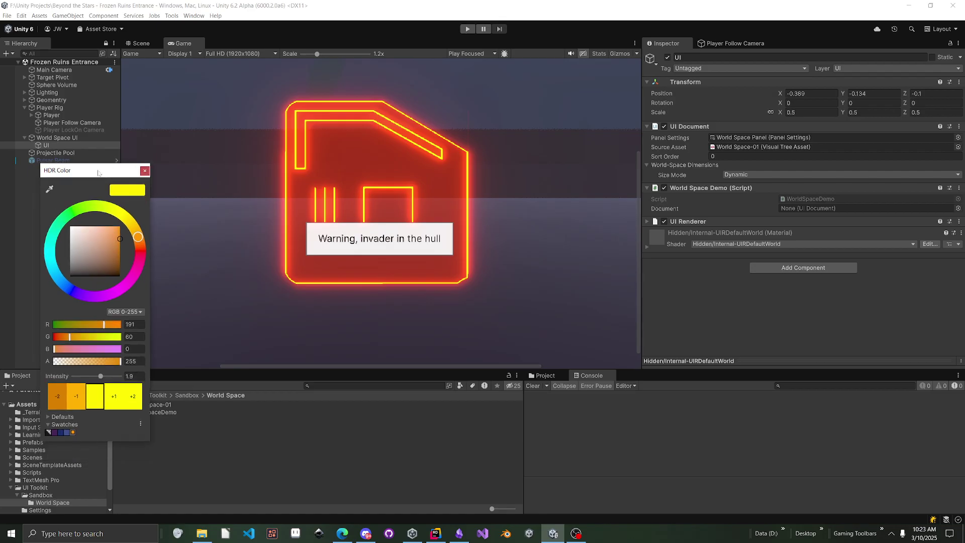
pyautogui.click(107, 395)
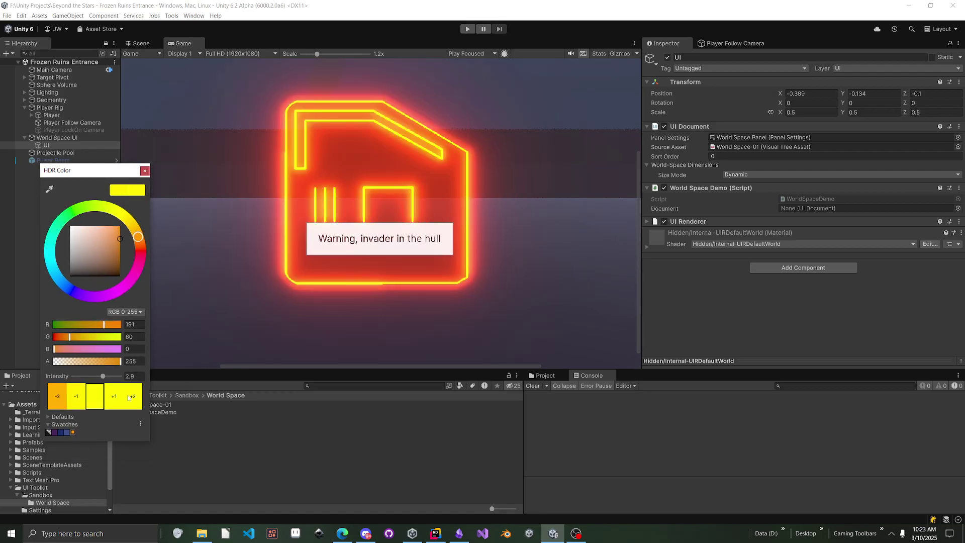
pyautogui.click(107, 395)
pyautogui.click(84, 400)
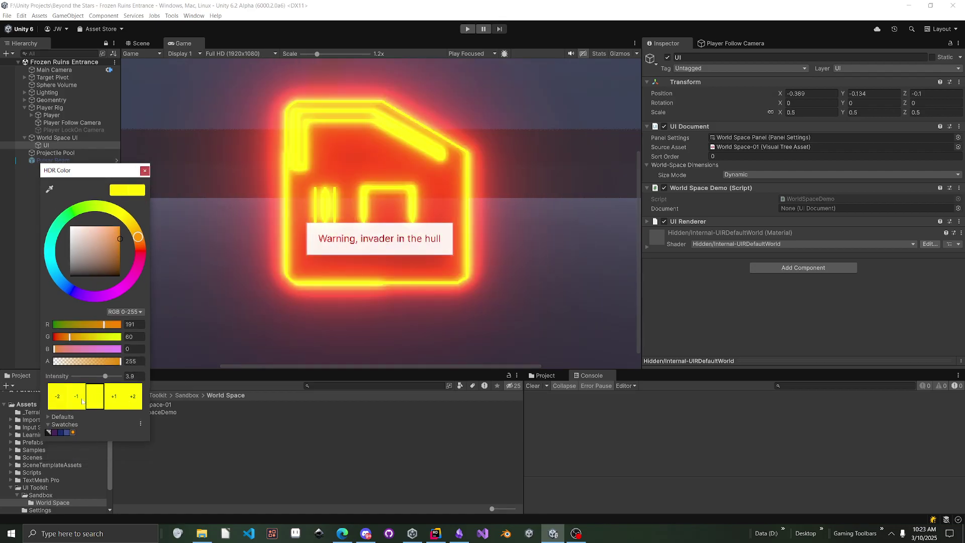
pyautogui.click(84, 402)
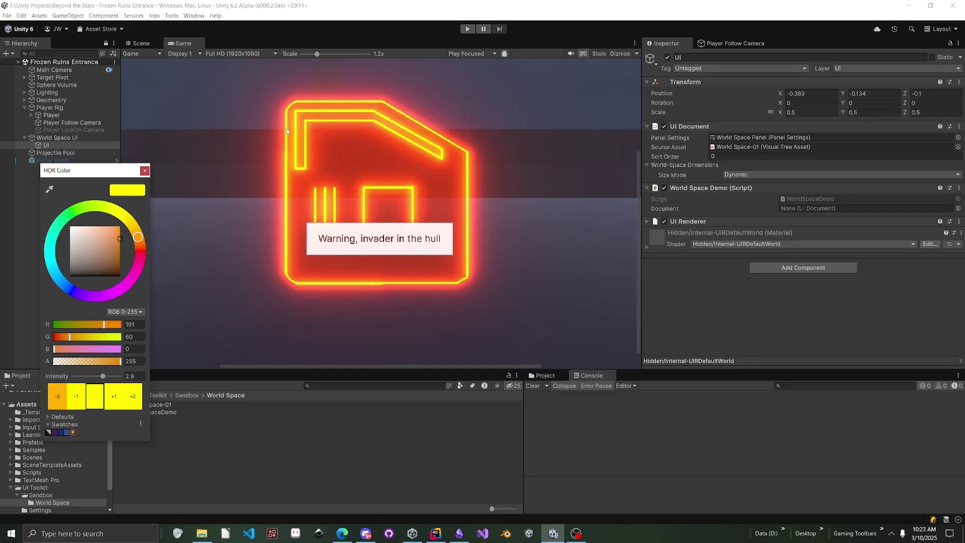
pyautogui.click(76, 396)
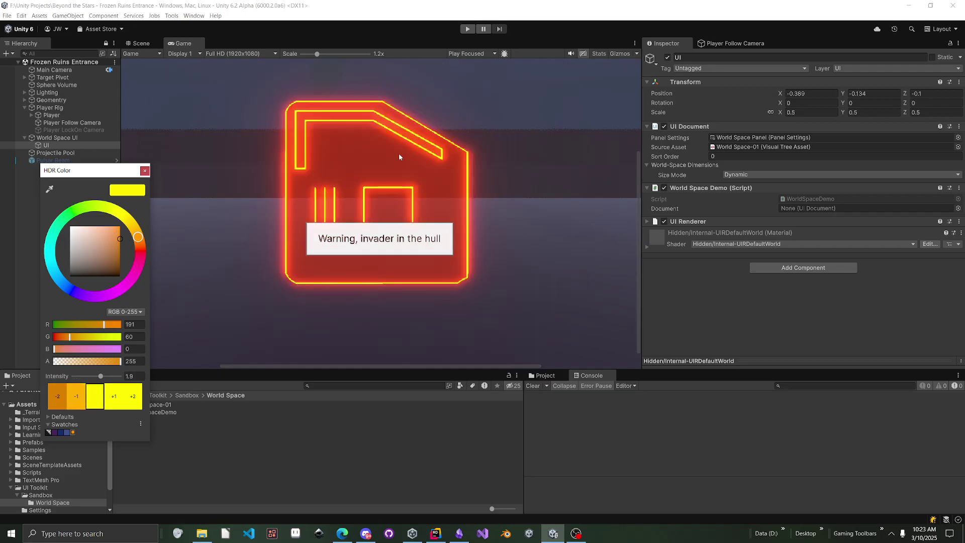
pyautogui.click(145, 170)
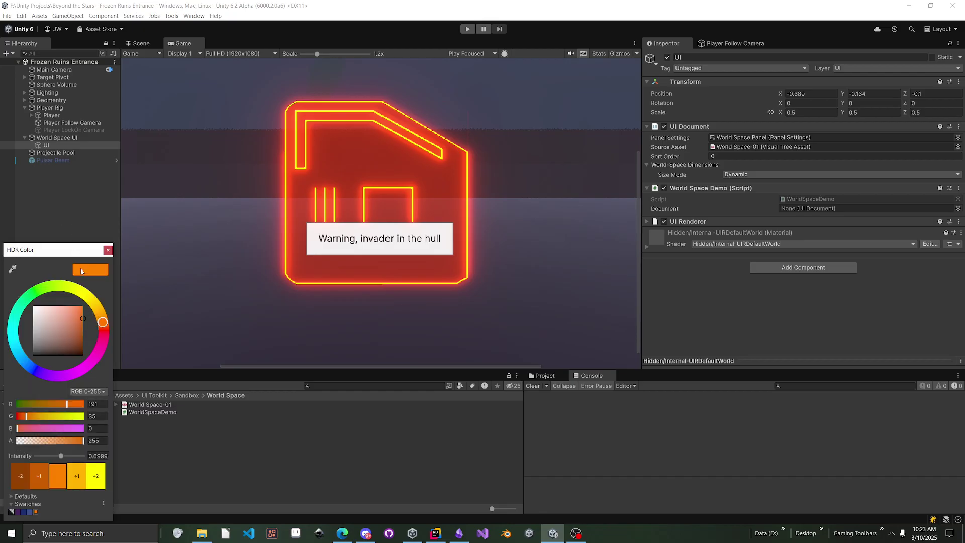
# - Try a yellow hue for the hologram's HDR fill color and return it to red
pyautogui.moveTo(50, 250); pyautogui.dragTo(78, 217)
pyautogui.moveTo(131, 289); pyautogui.dragTo(130, 239)
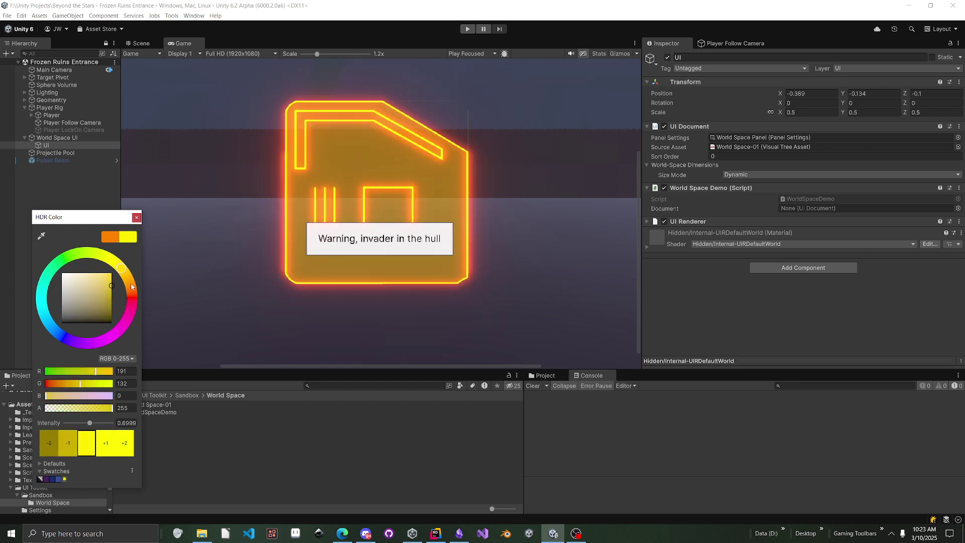
pyautogui.moveTo(131, 287); pyautogui.dragTo(135, 300)
pyautogui.click(136, 217)
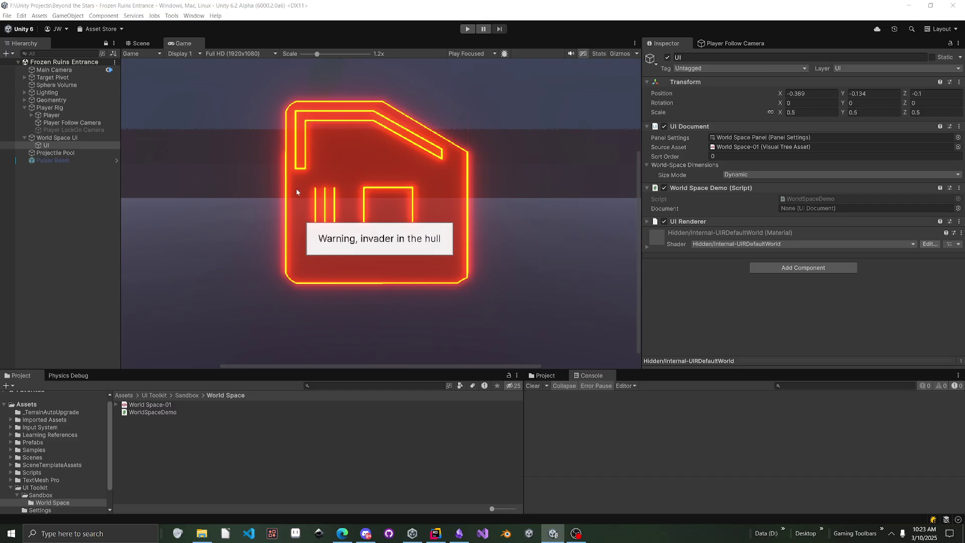
# - Widen the Project asset area and inspect the Square Hologram texture's import settings
pyautogui.scroll(1, 297, 189)
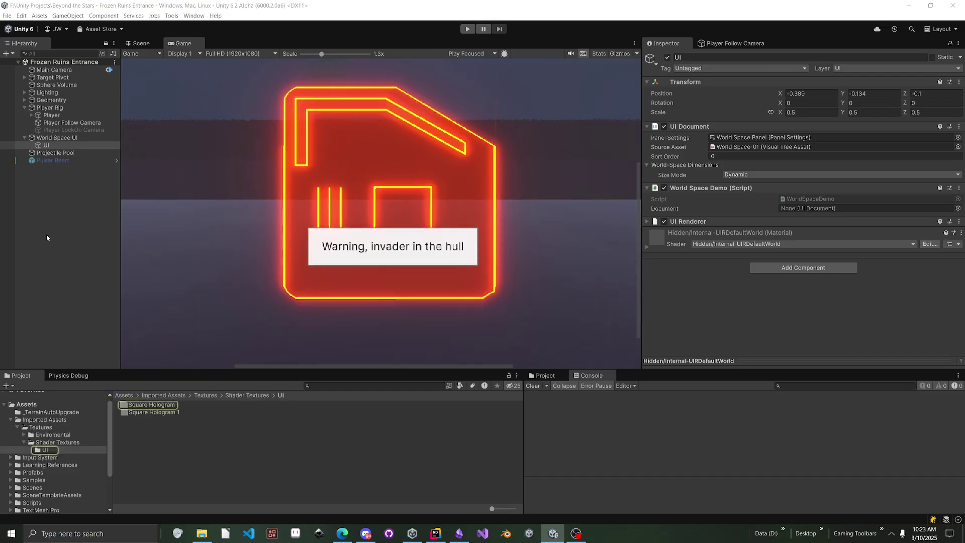
pyautogui.moveTo(523, 442); pyautogui.dragTo(605, 442)
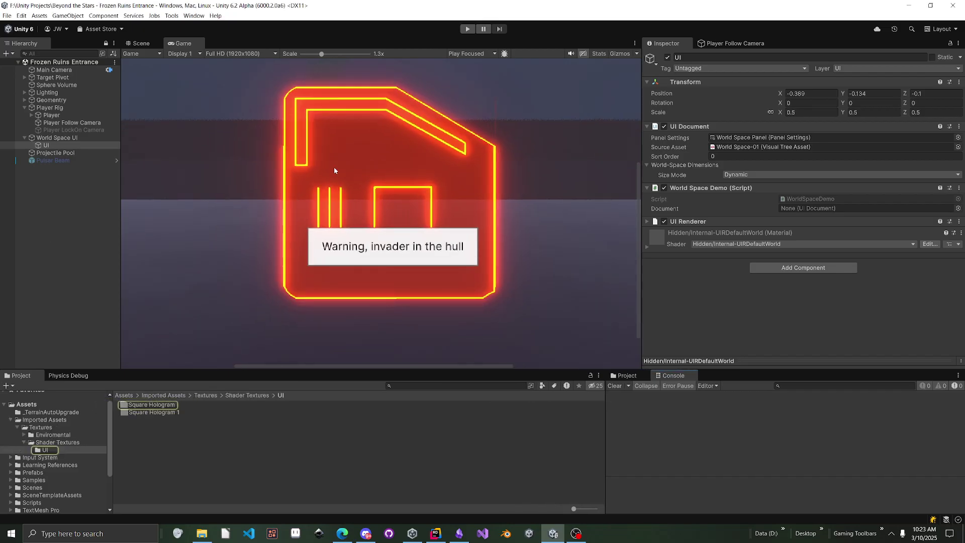
pyautogui.click(146, 404)
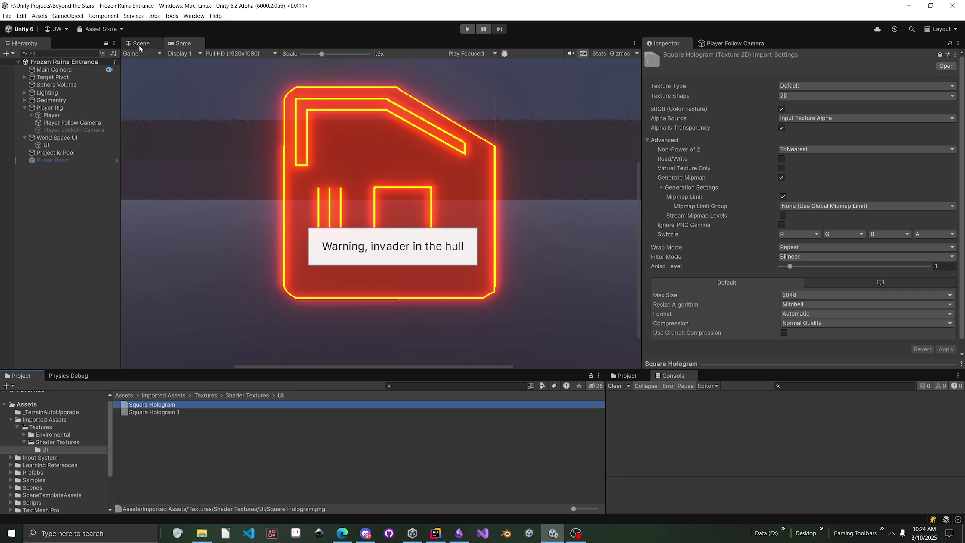
# - View the hologram in the Game view and select the UI object under World Space UI
pyautogui.click(184, 44)
pyautogui.scroll(-5, 469, 280)
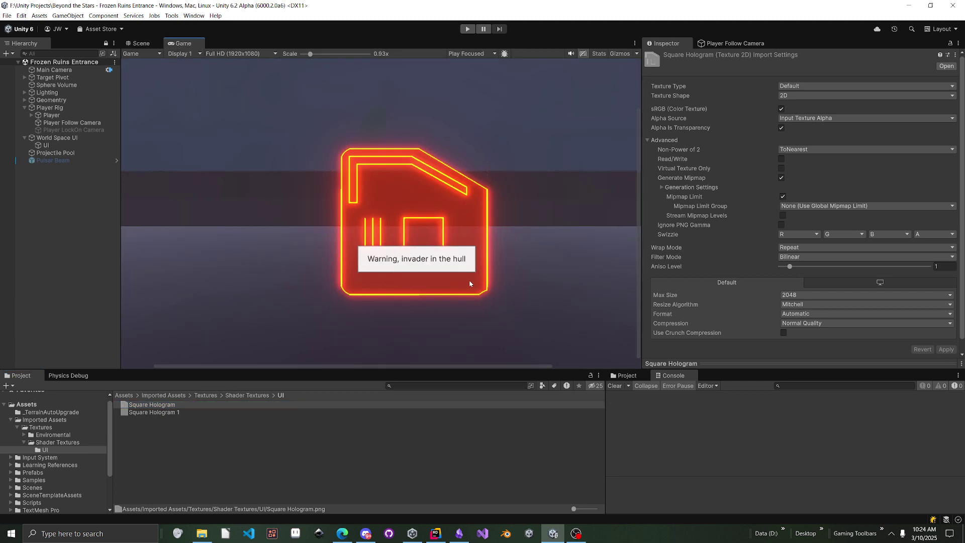
pyautogui.scroll(2, 466, 283)
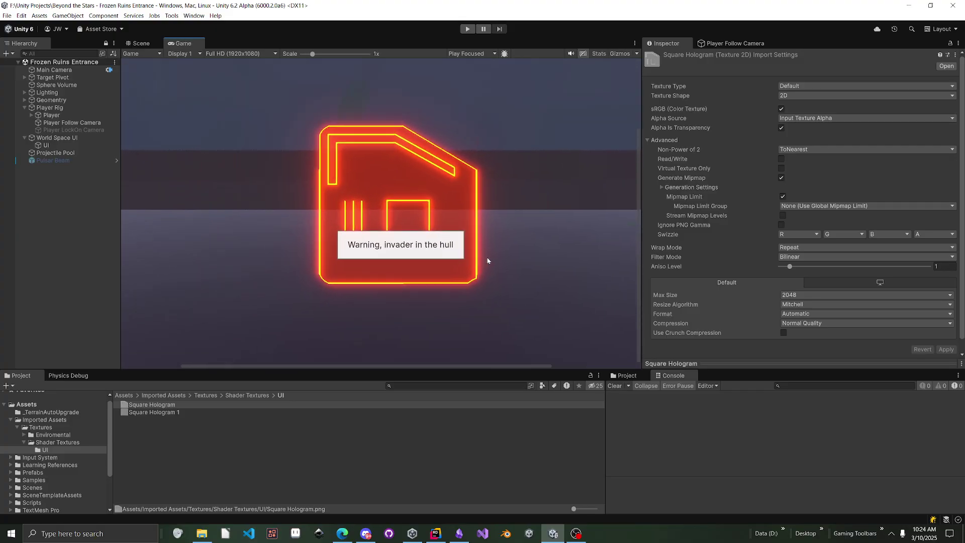
pyautogui.click(56, 138)
pyautogui.click(46, 145)
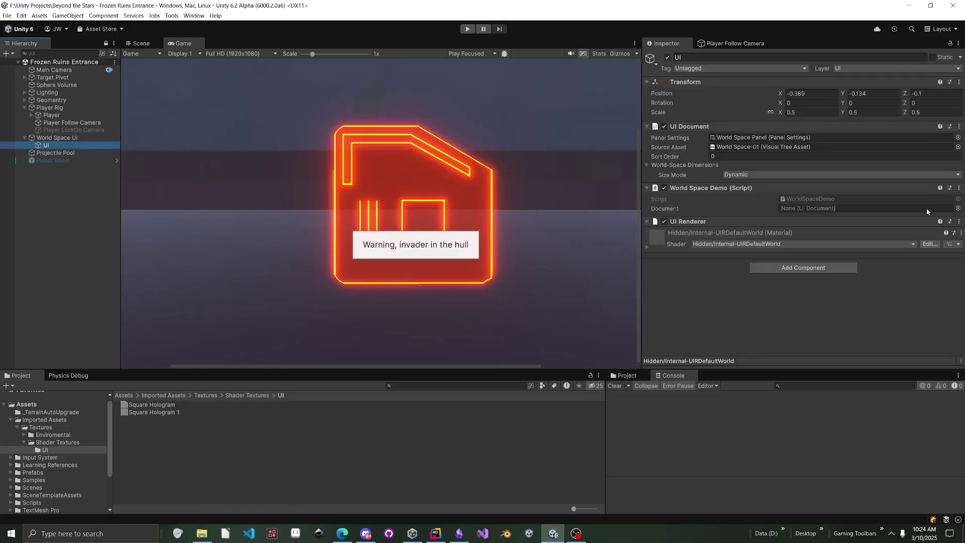